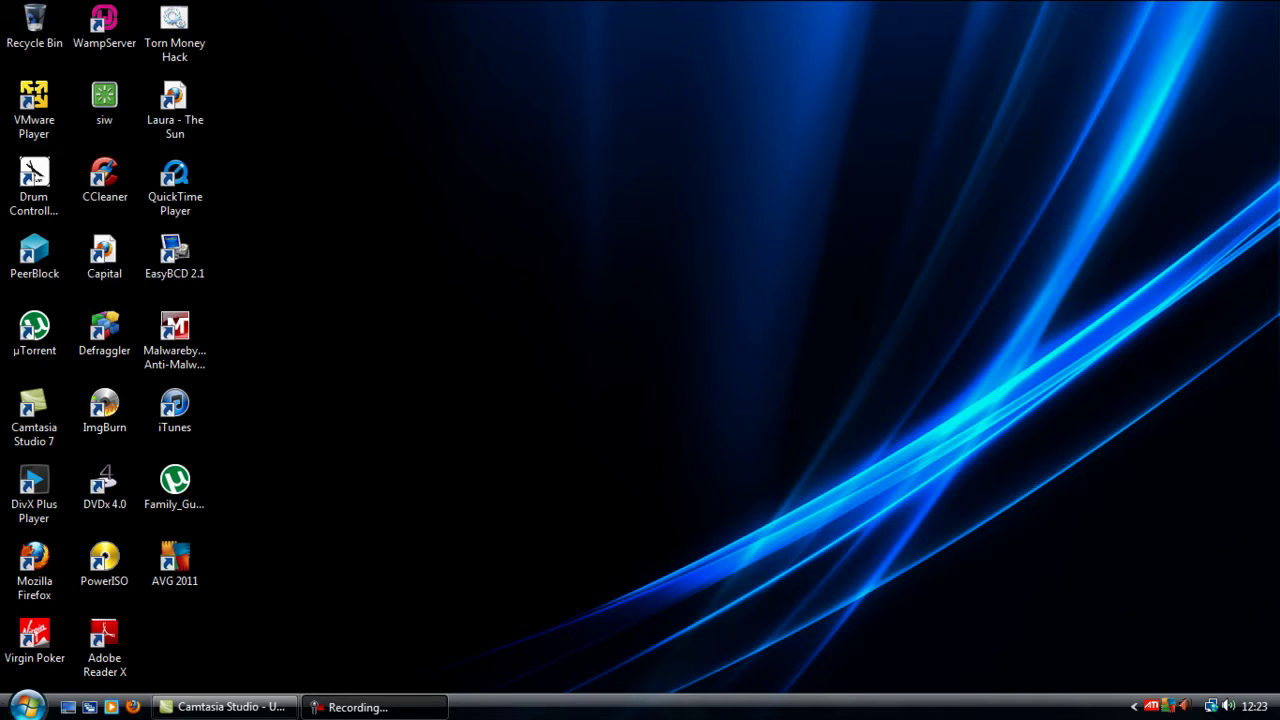
Step: Open the Windows Start menu to see the pinned programs list
key(super)
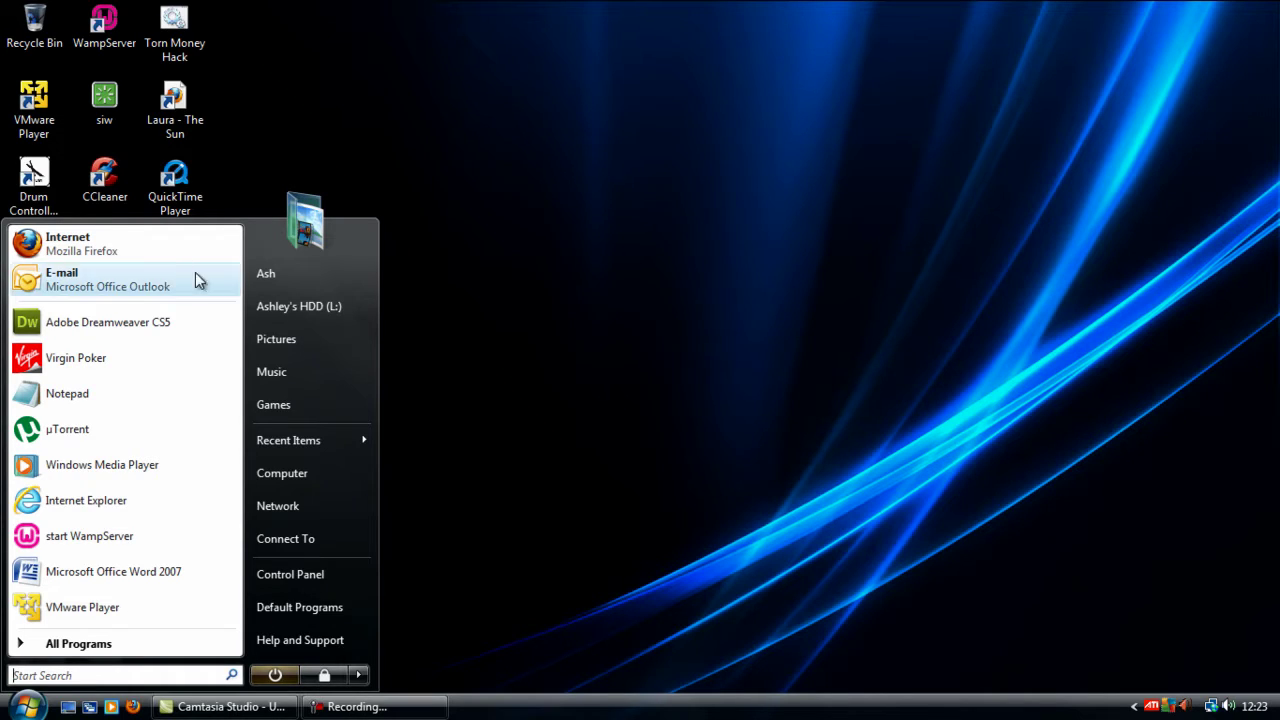
Step: Launch Firefox and search Google for 'rush hour non english subtitles'
click(128, 240)
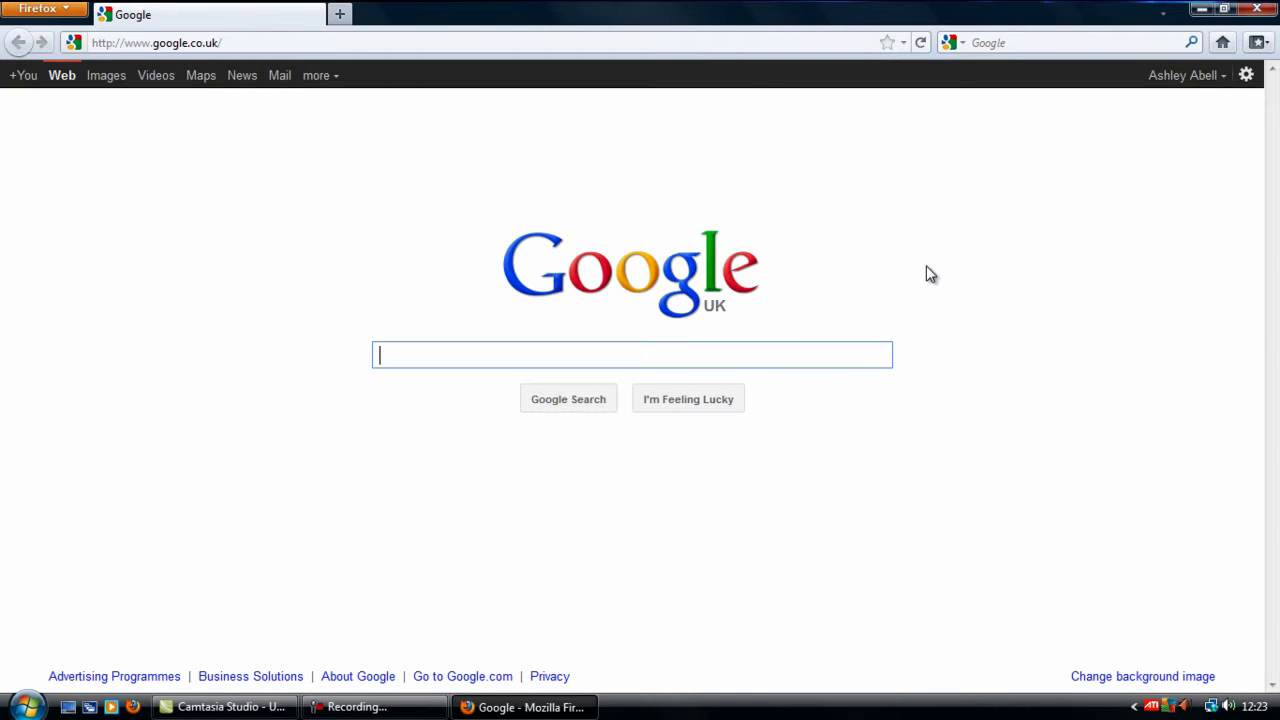
text(rush hou)
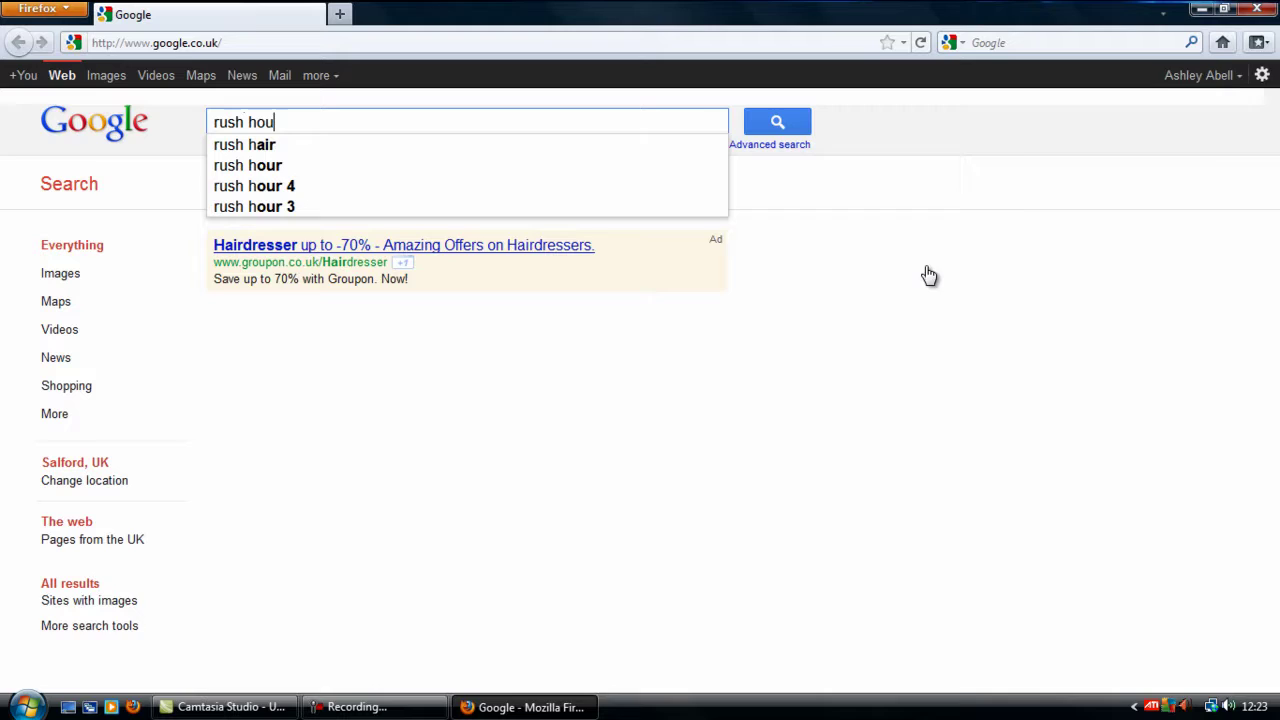
text(r no)
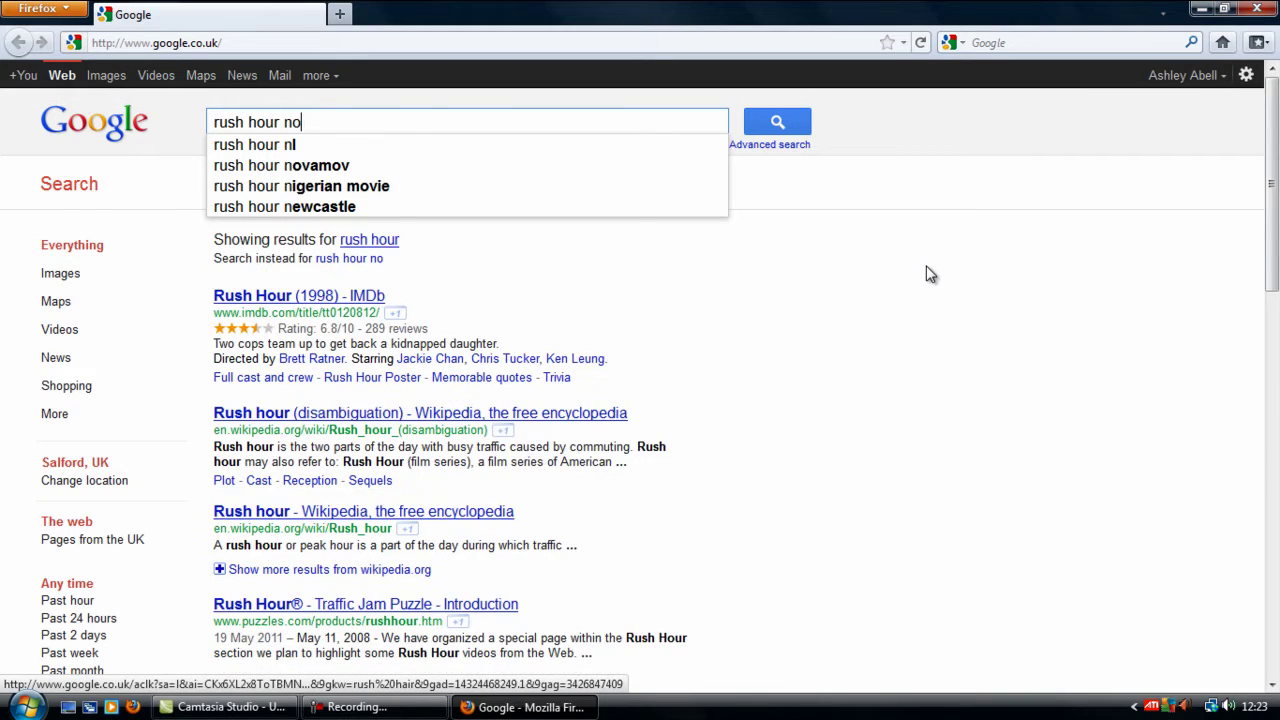
text(n en)
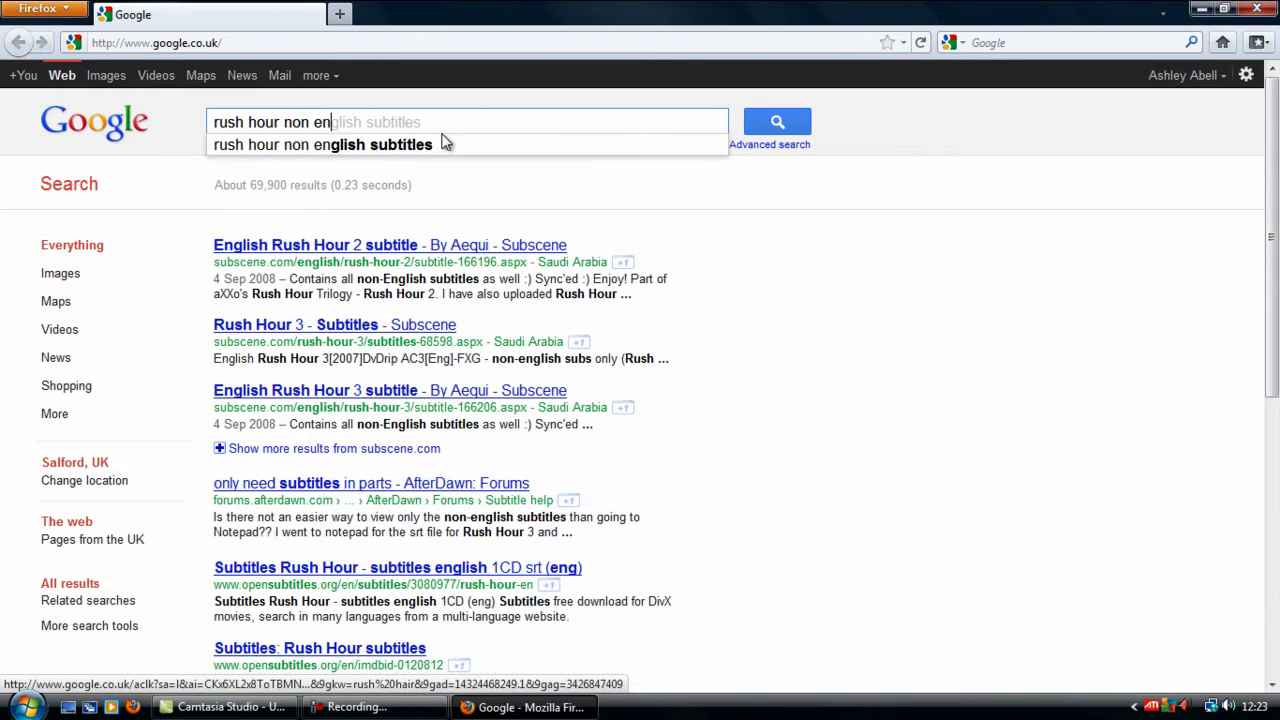
click(445, 143)
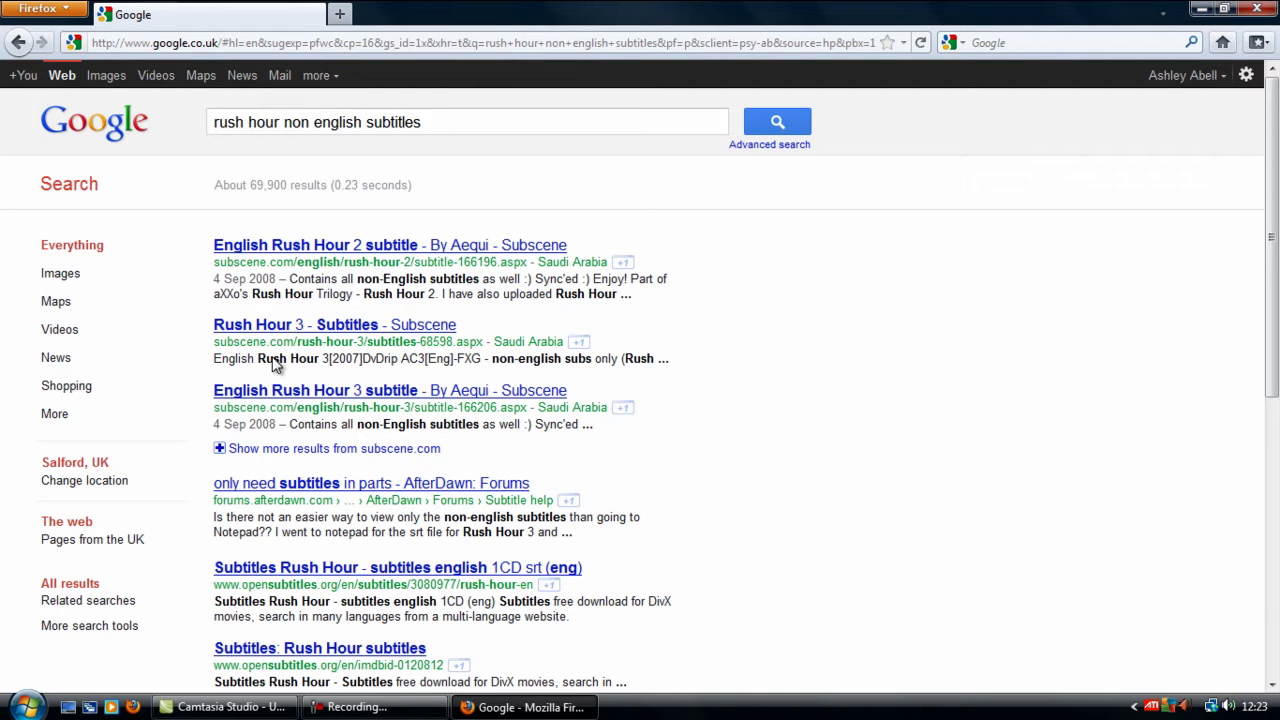
scroll(265, 590, down, 3)
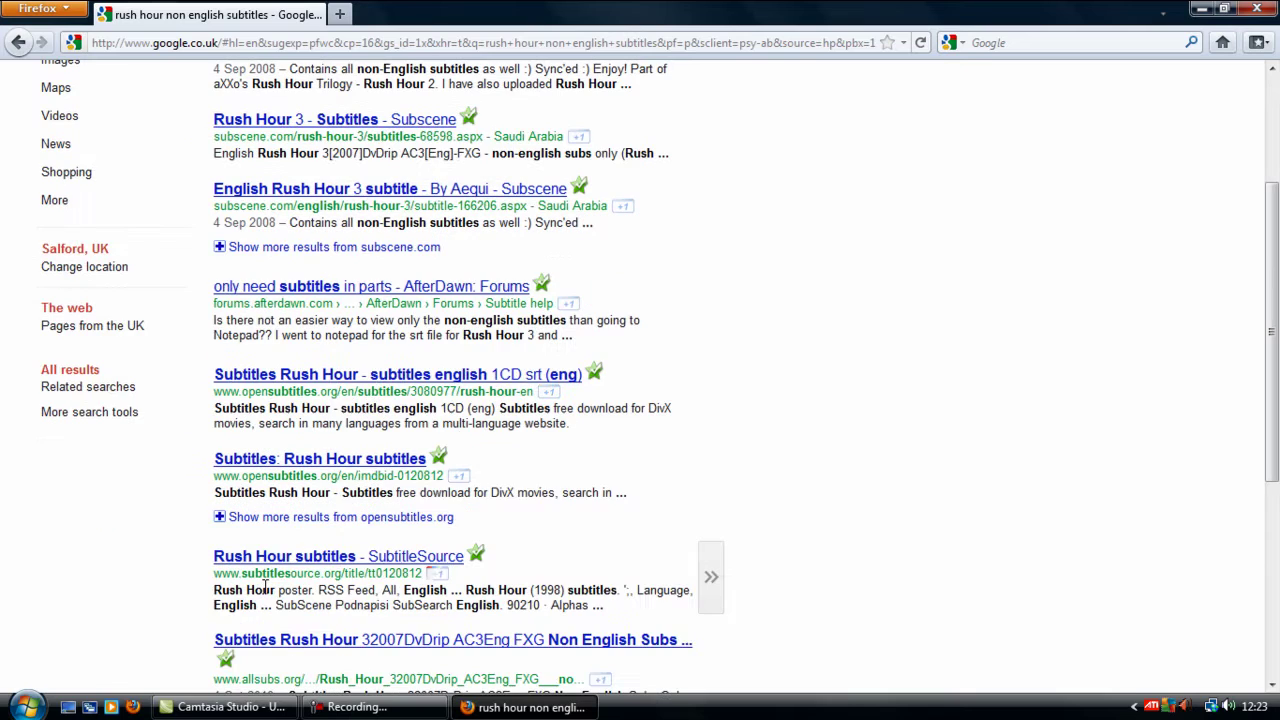
scroll(293, 677, up, 3)
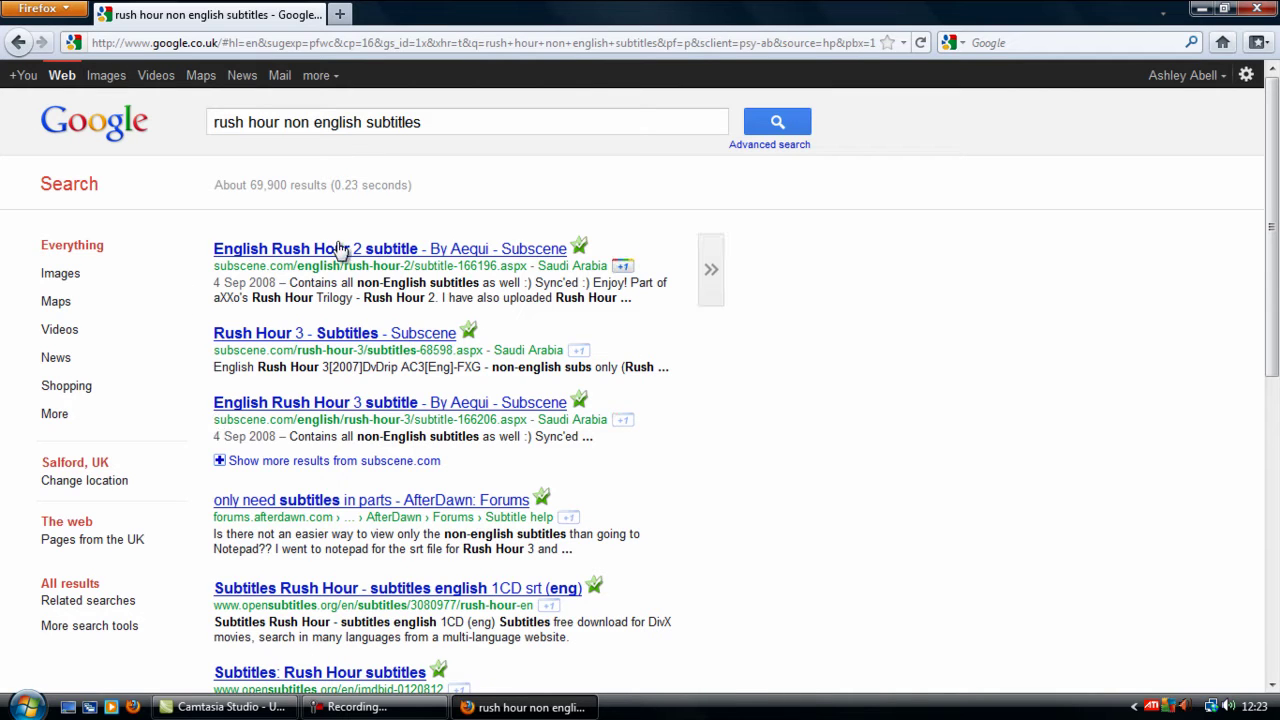
scroll(385, 441, down, 2)
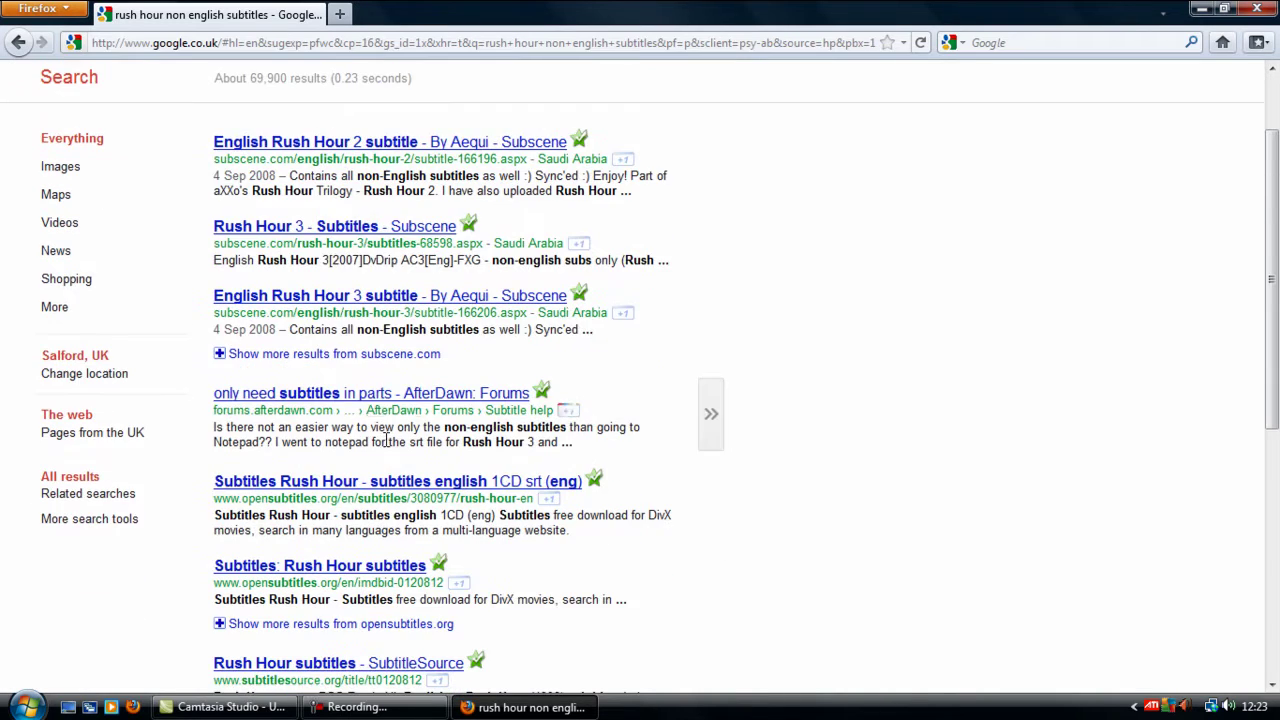
Step: Open Subscene's Rush Hour 3 page and the English AC3[Eng]-FXG non-english-subs-only subtitle details
click(338, 225)
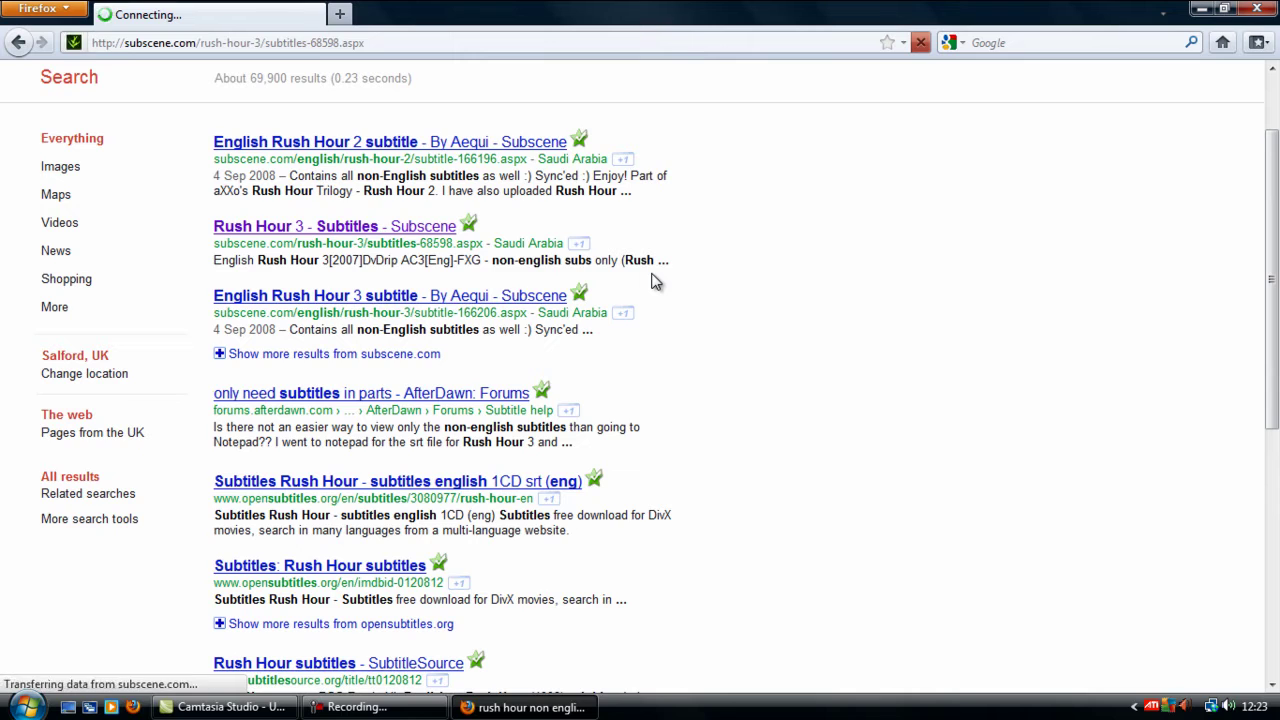
scroll(500, 314, down, 5)
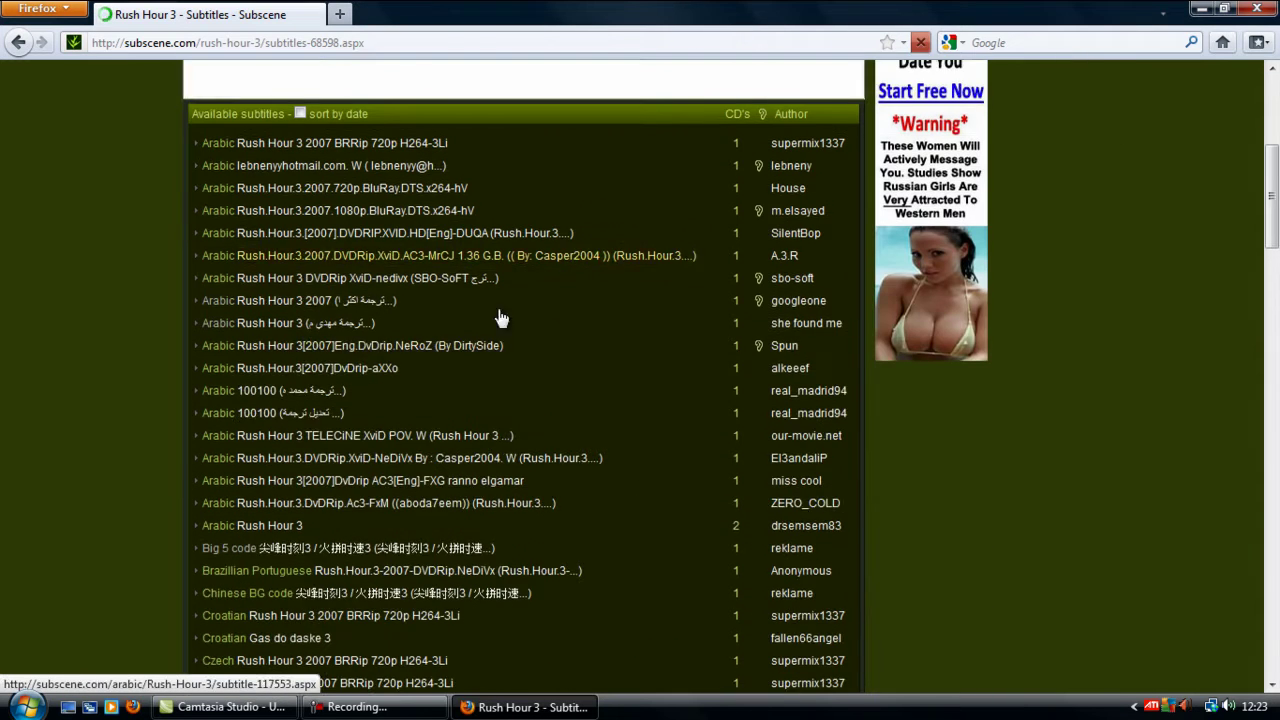
scroll(220, 400, down, 5)
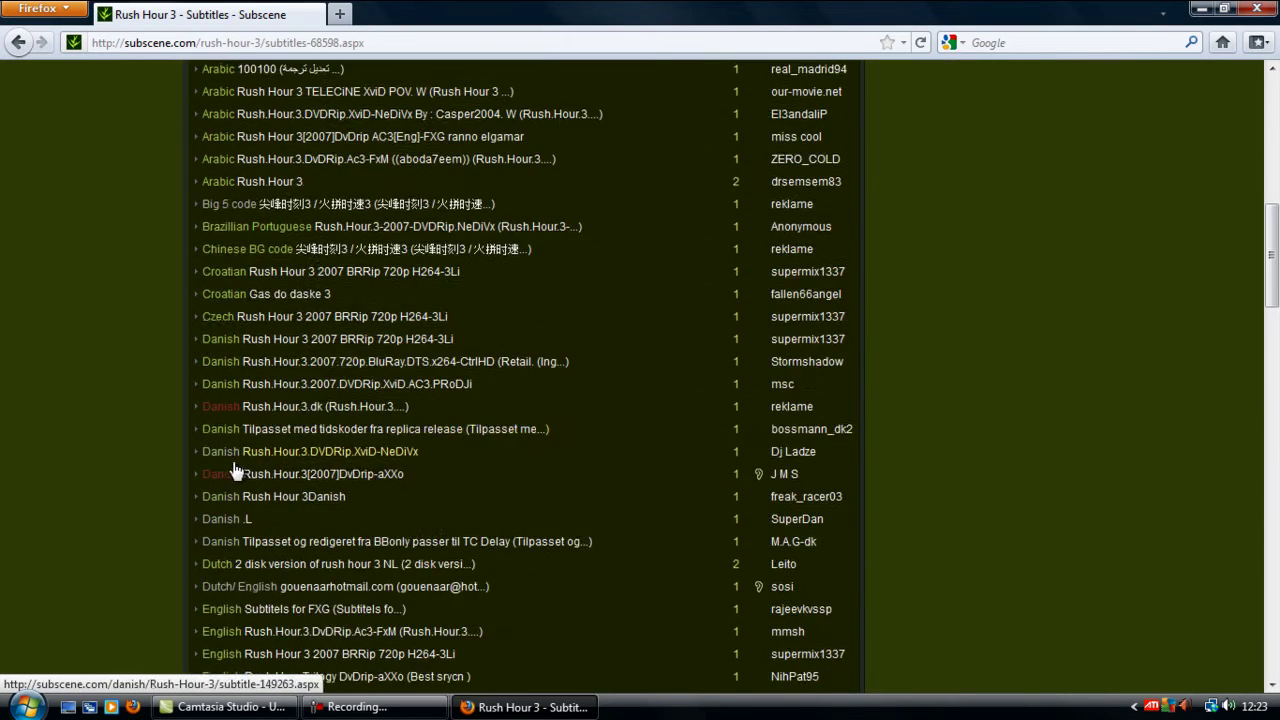
scroll(229, 553, down, 2)
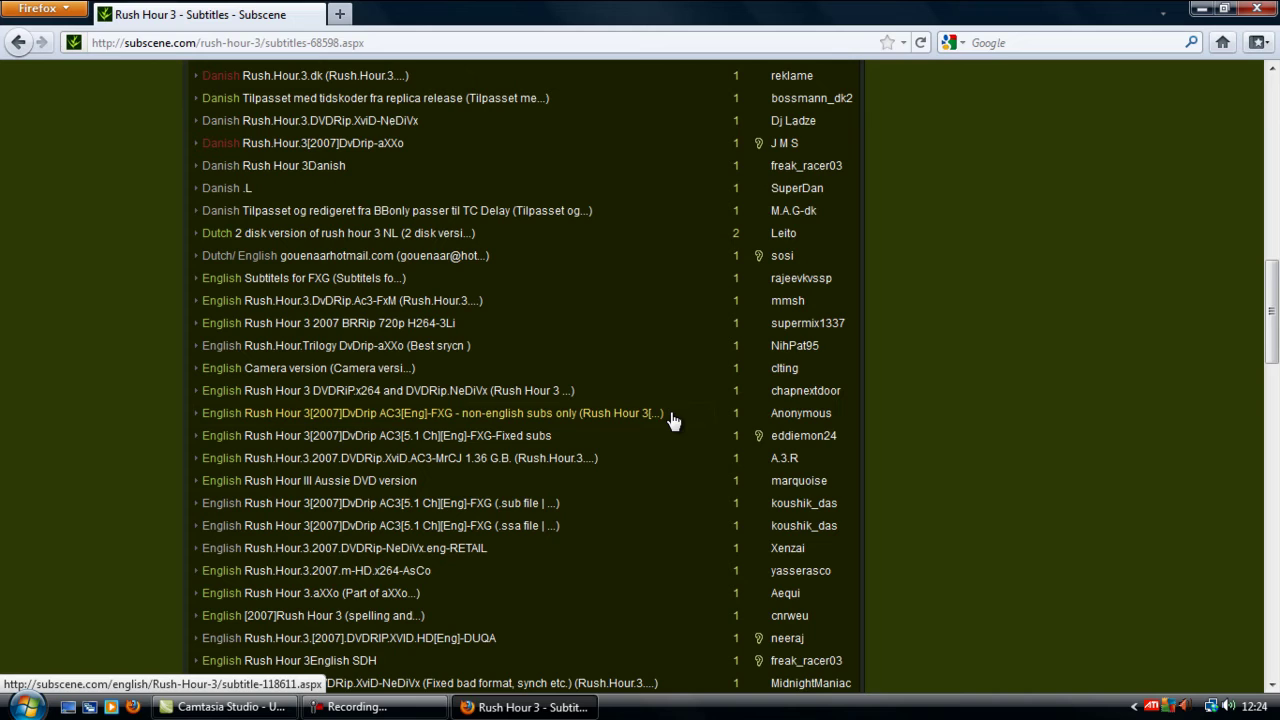
click(568, 413)
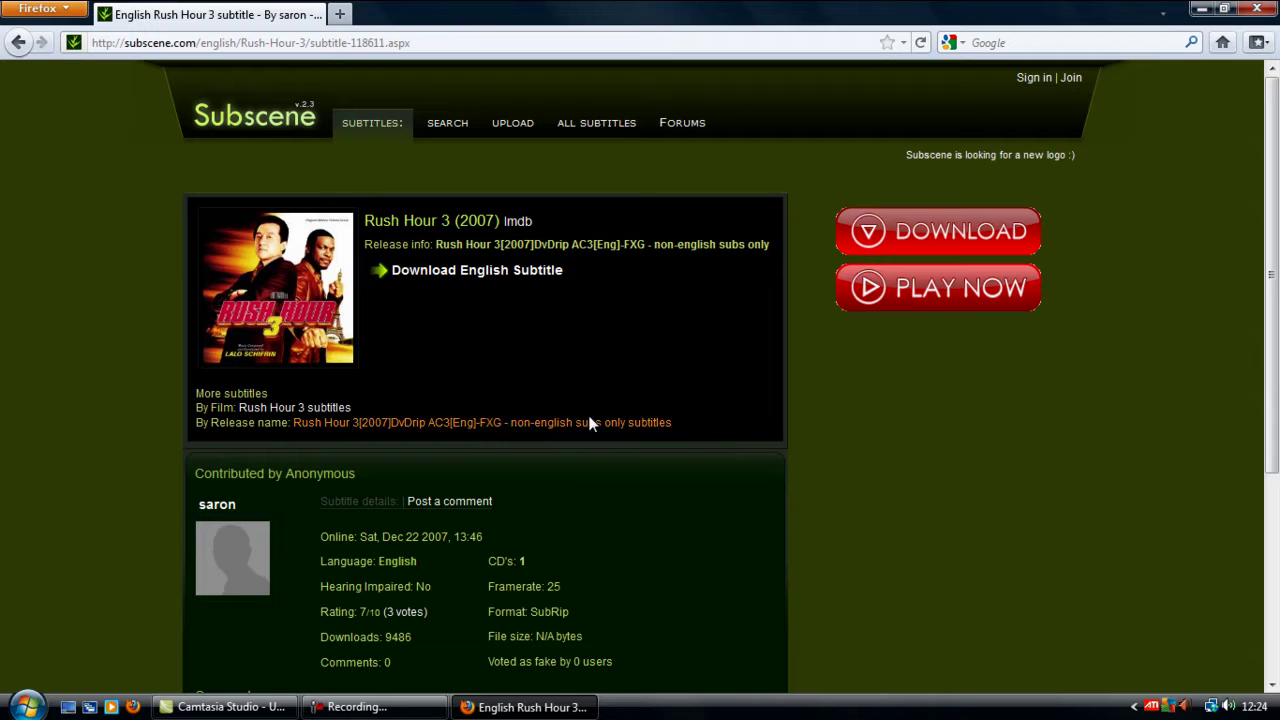
drag(562, 585, 473, 593)
click(587, 600)
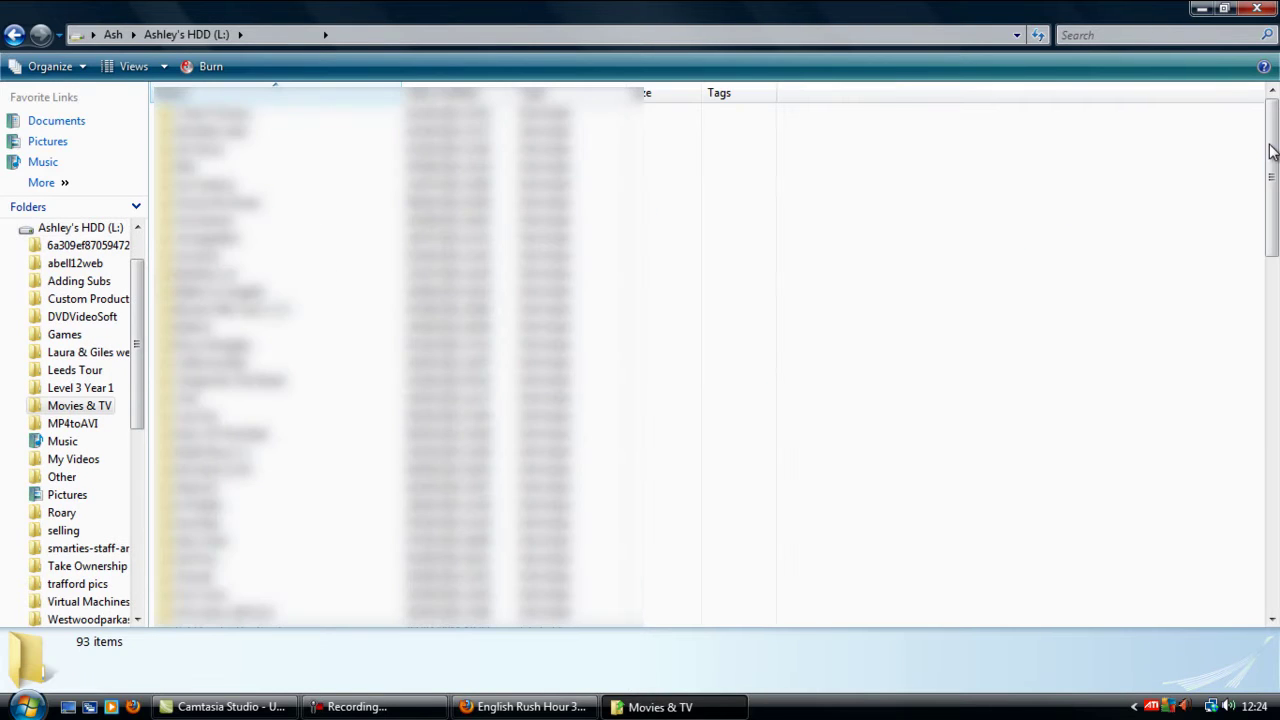
Step: Open Rush Hour 1,2,3 > Rush.Hour.Trilogy[2007]DvDrip-aXXo and inspect the Rush Hour 3 videos and SRT file
drag(1270, 152, 1270, 391)
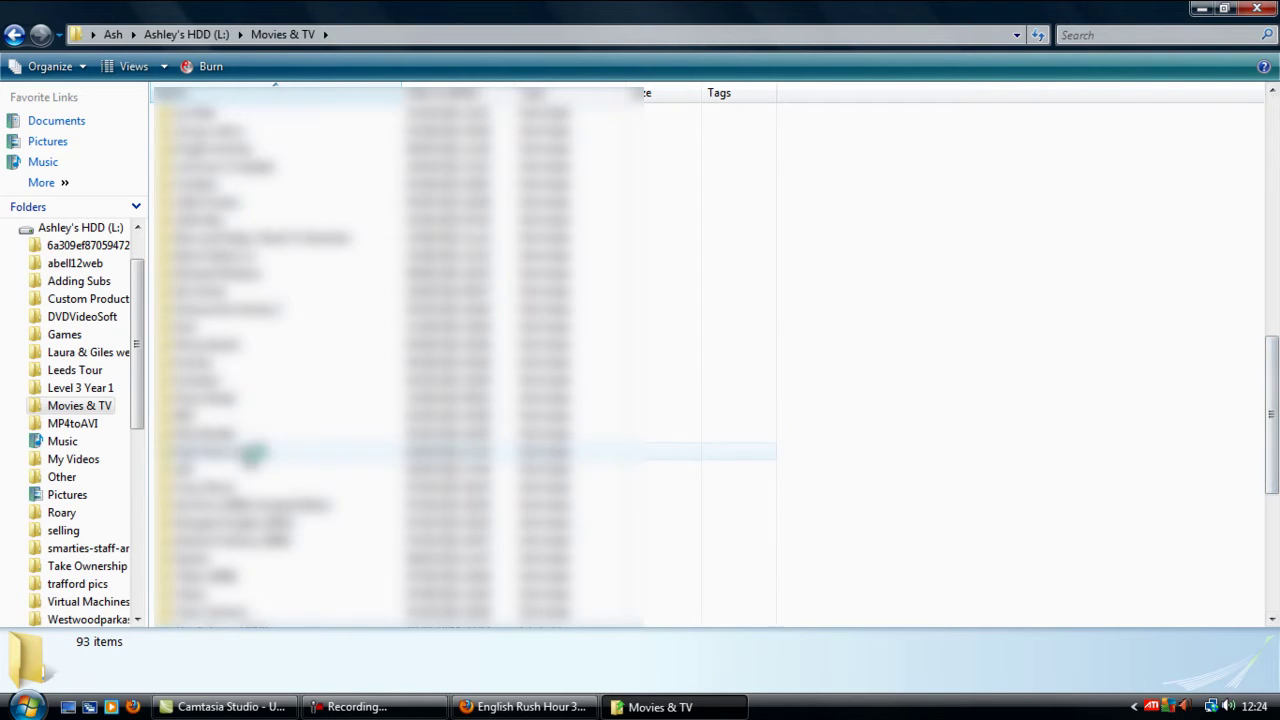
double_click(250, 452)
double_click(223, 116)
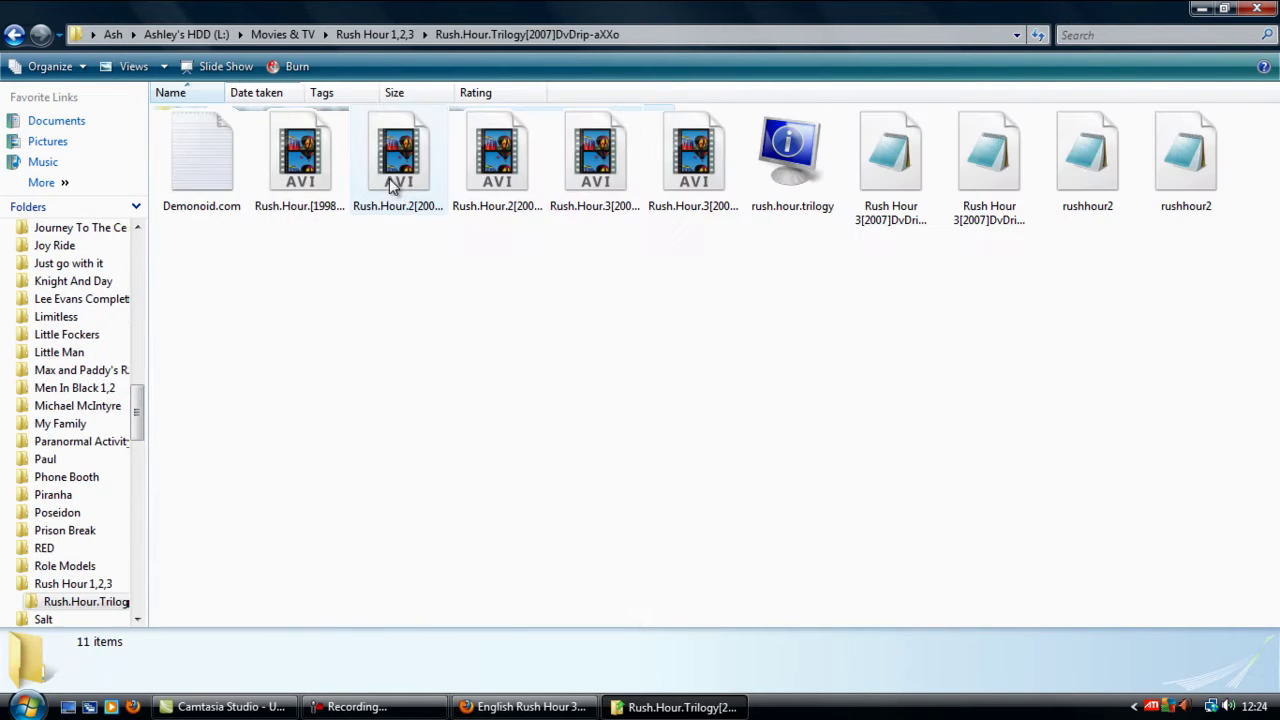
click(683, 160)
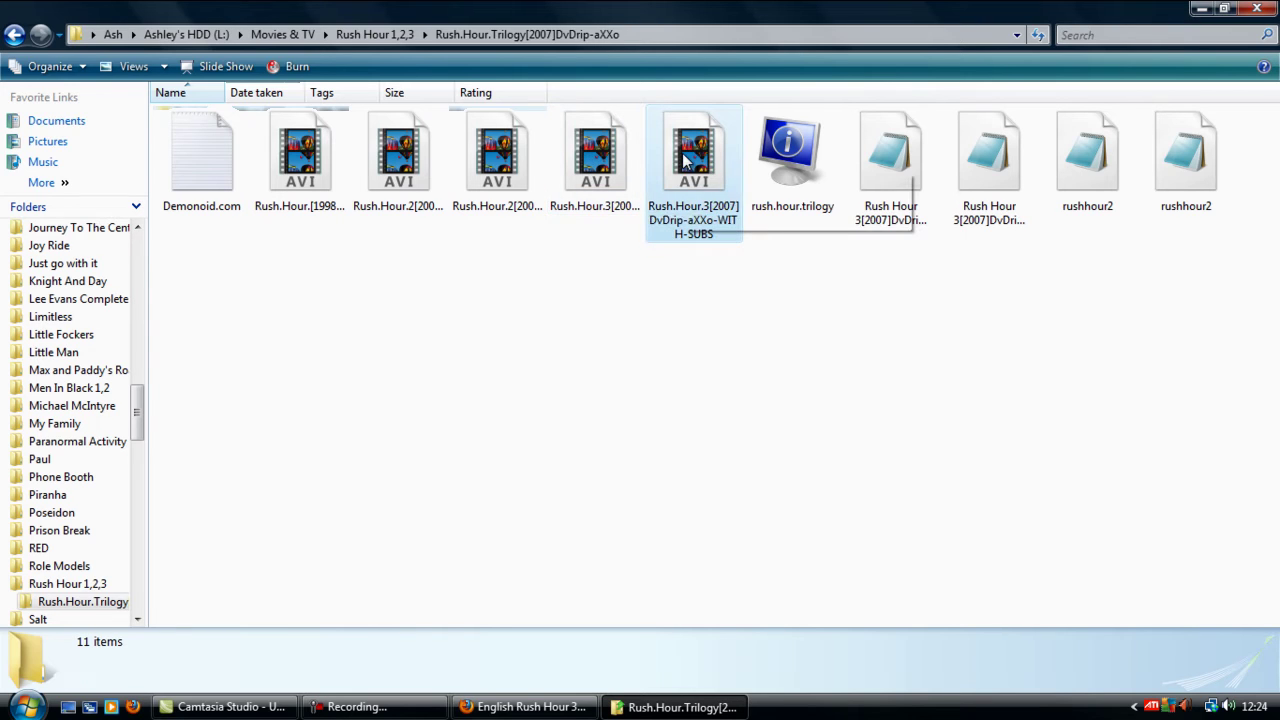
click(582, 145)
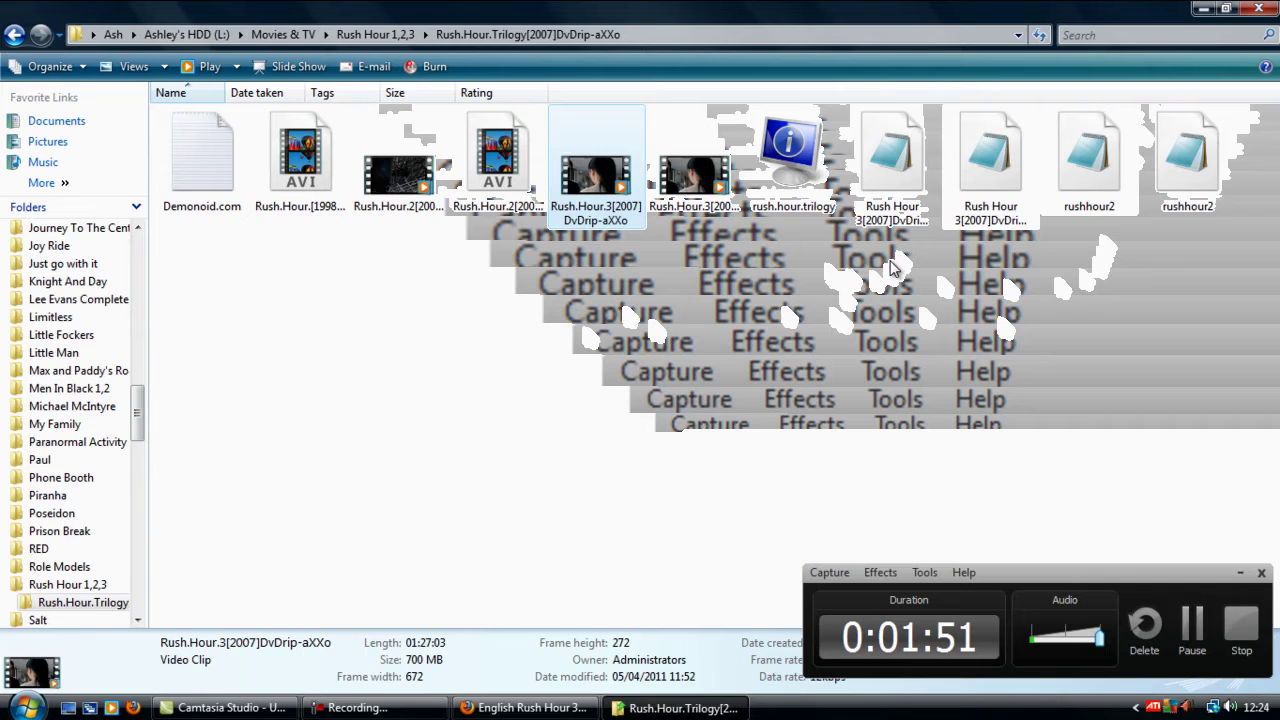
click(882, 178)
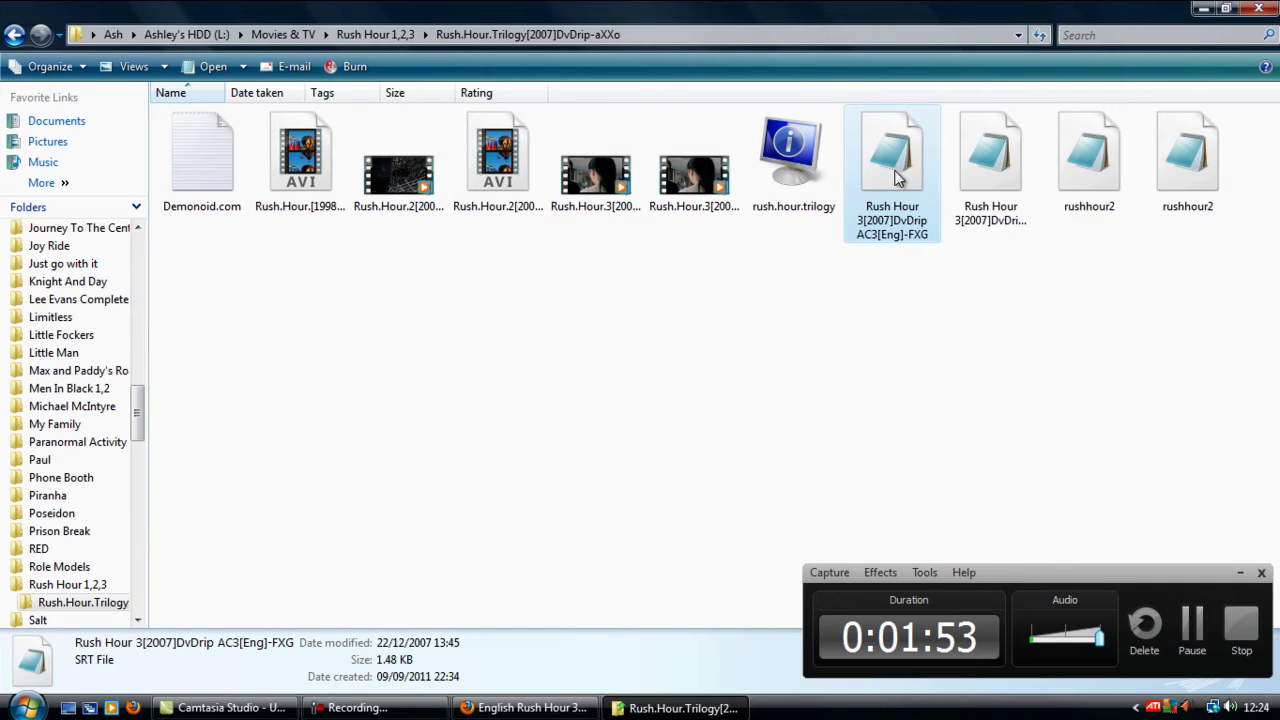
Step: Check the SRT and SSA subtitle files' properties, then open 'adding subs required programs' on drive L:
right_click(897, 178)
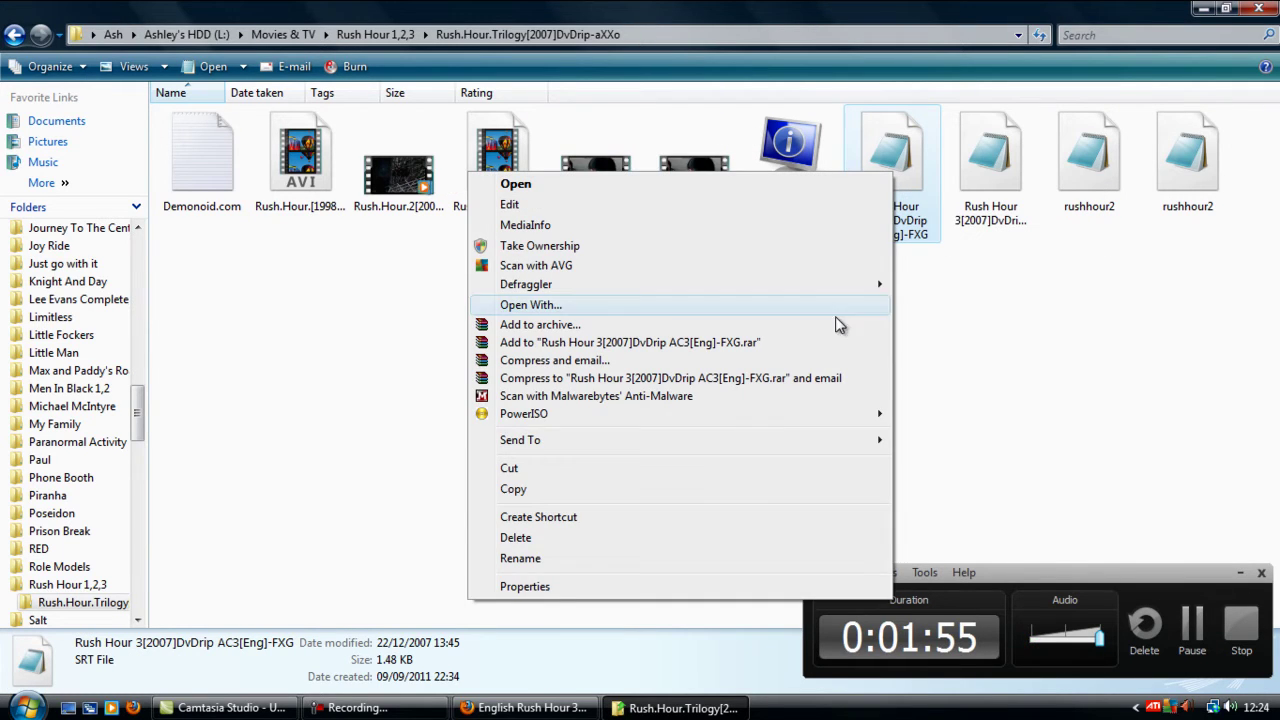
click(553, 586)
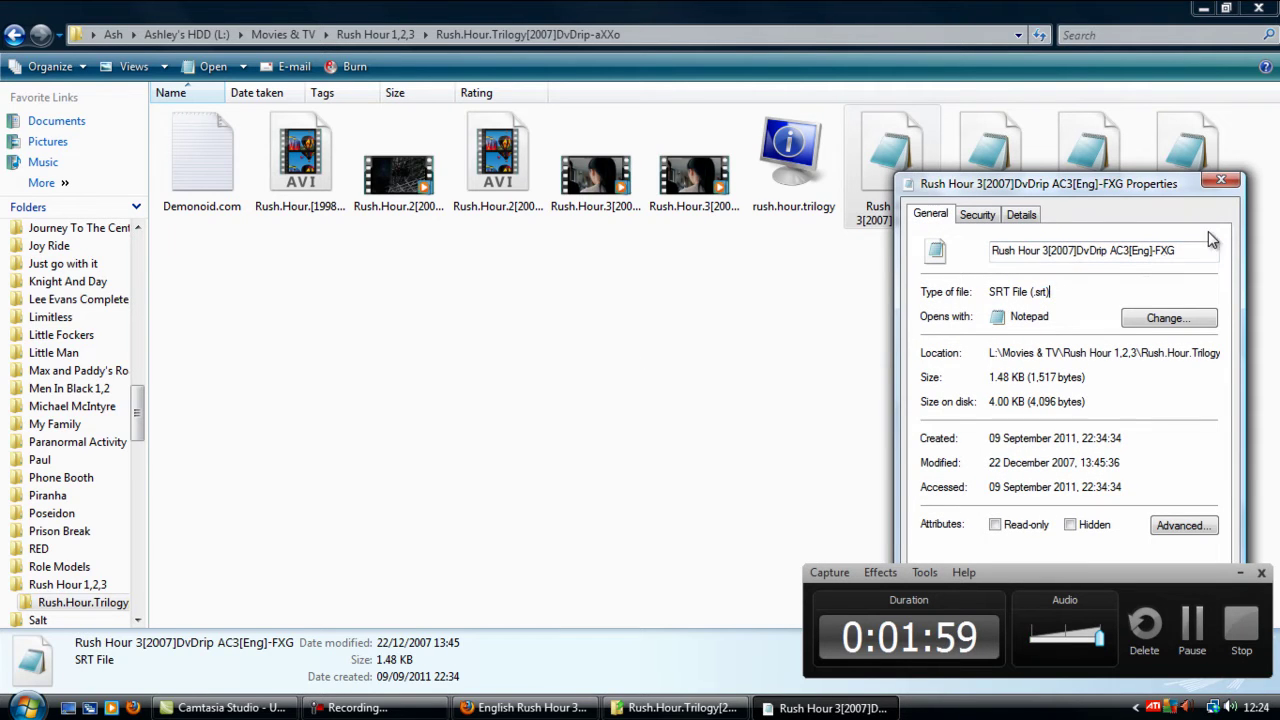
click(1223, 181)
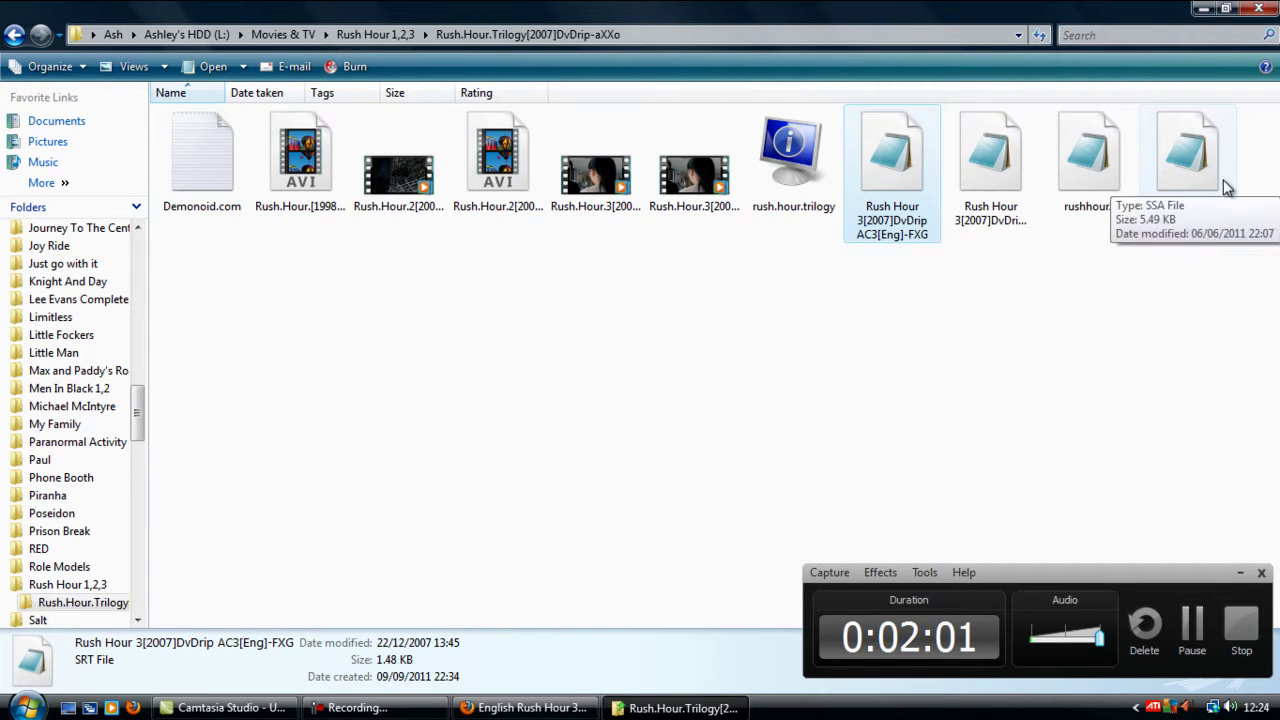
right_click(992, 178)
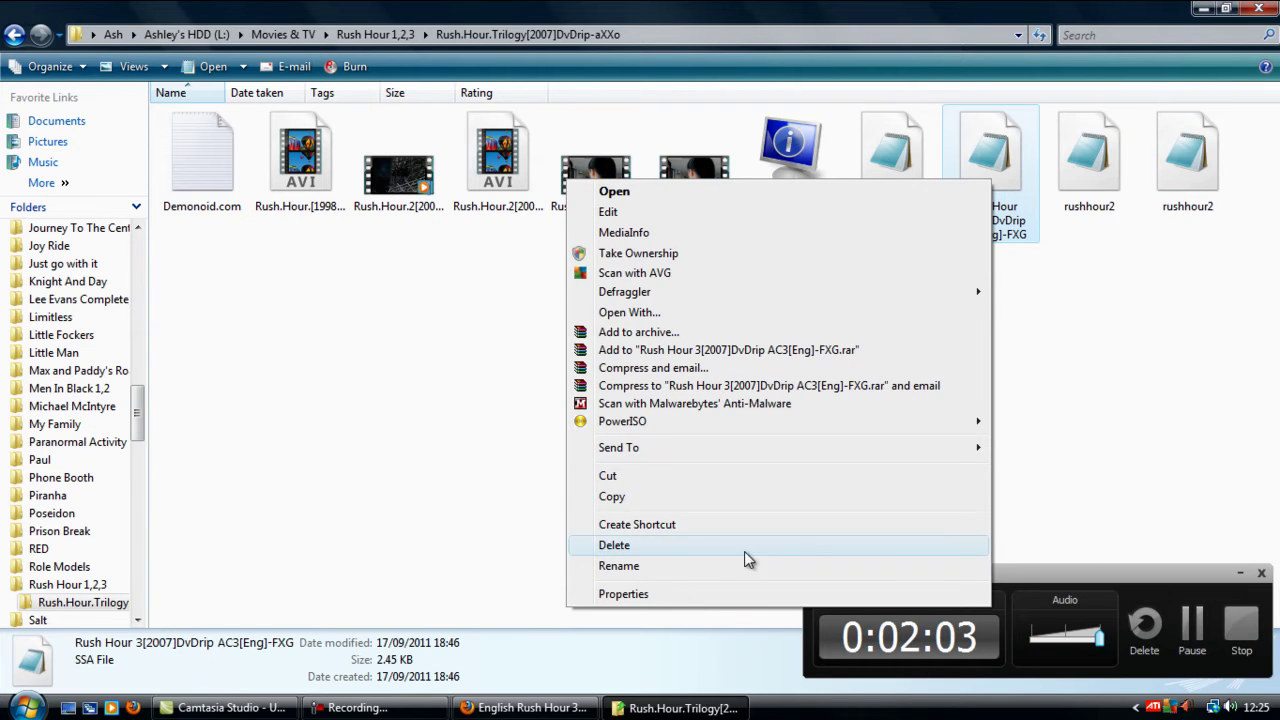
click(672, 595)
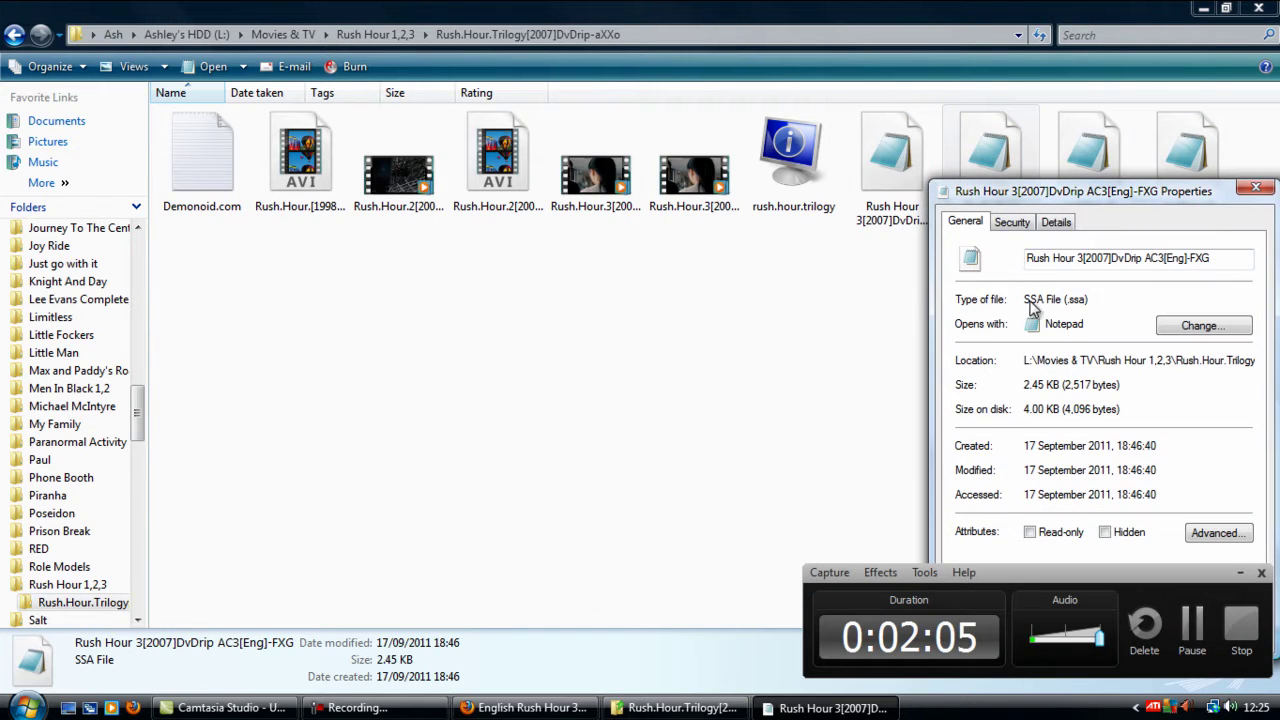
click(1256, 187)
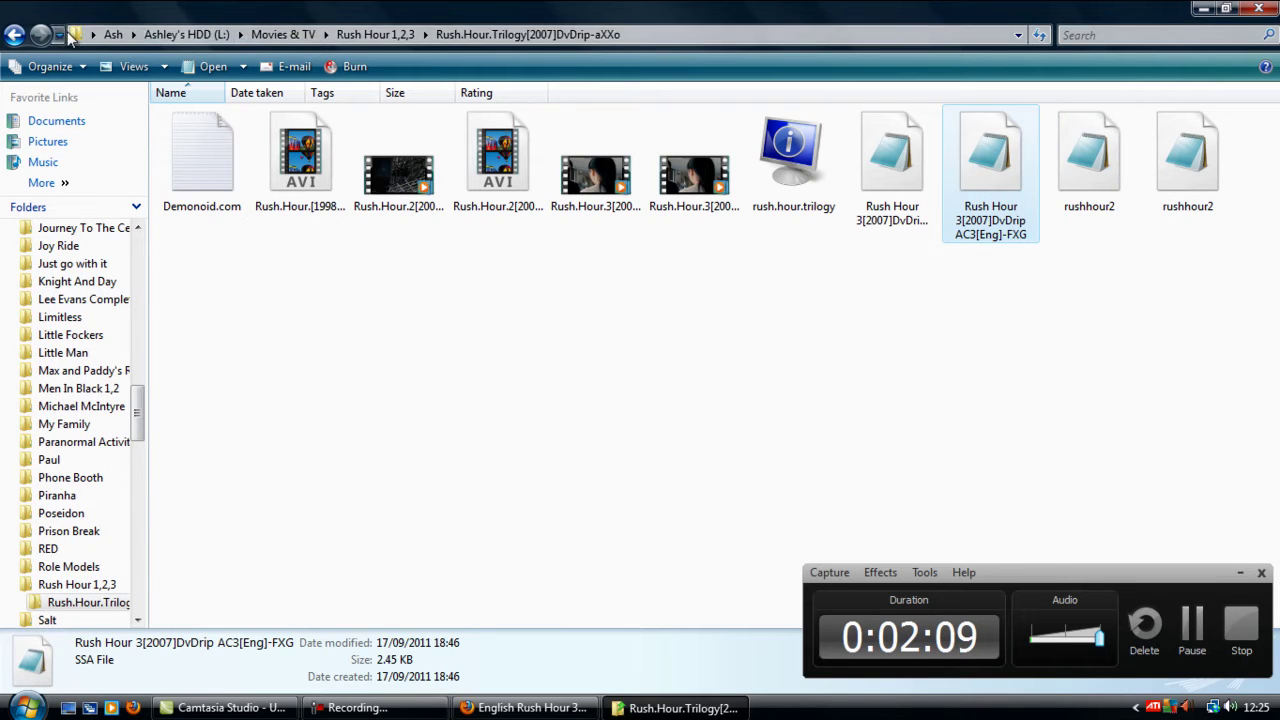
click(186, 34)
double_click(403, 447)
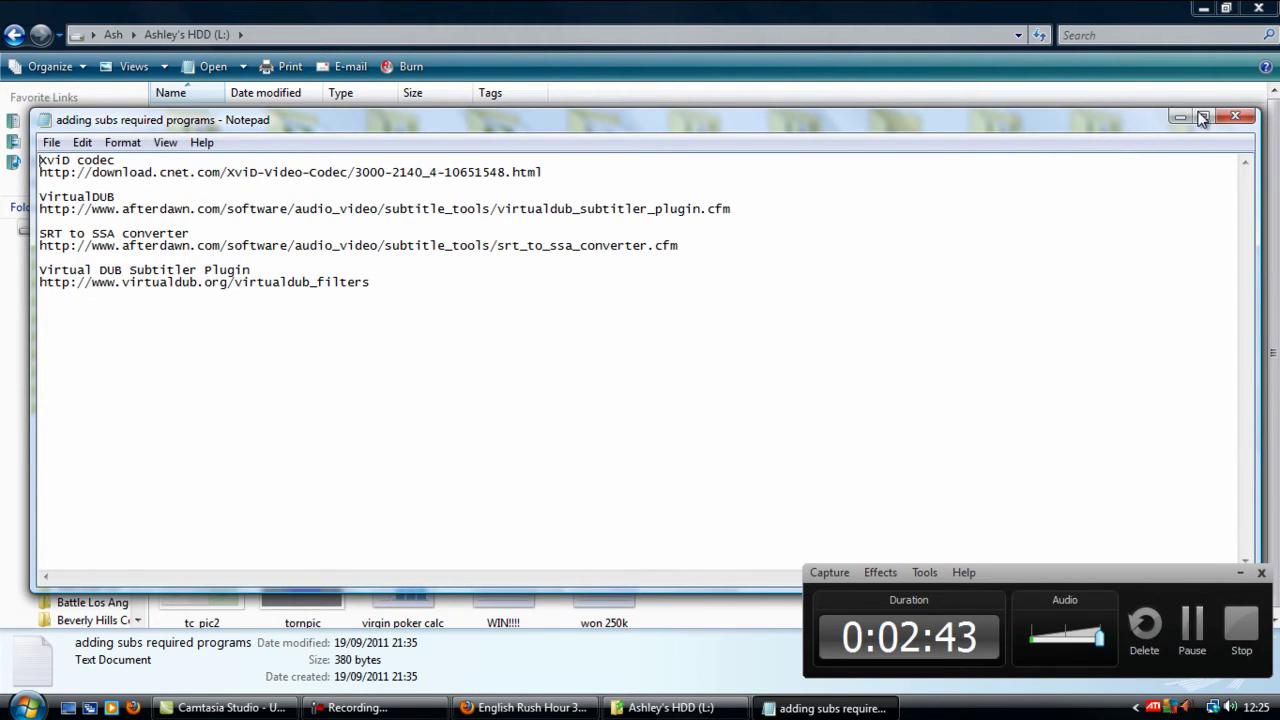
Step: Close the Notepad notes and open the Adding Subs folder
click(1235, 117)
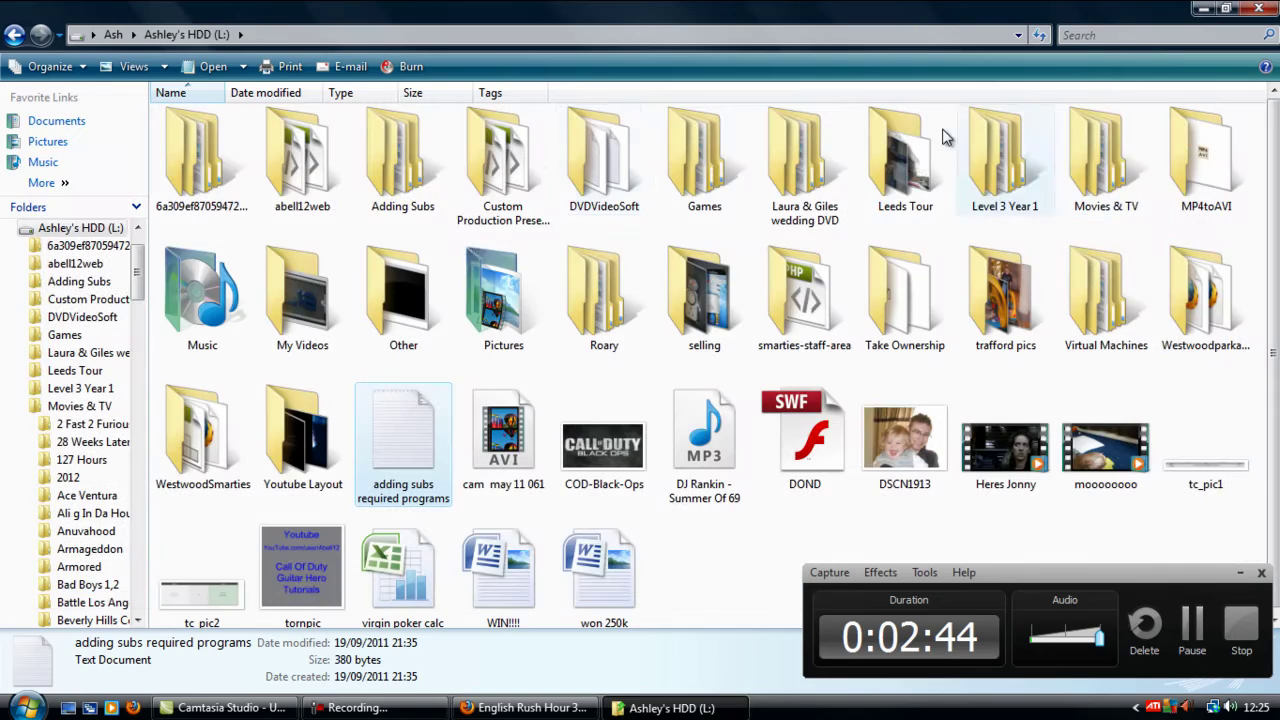
double_click(403, 160)
drag(252, 283, 218, 95)
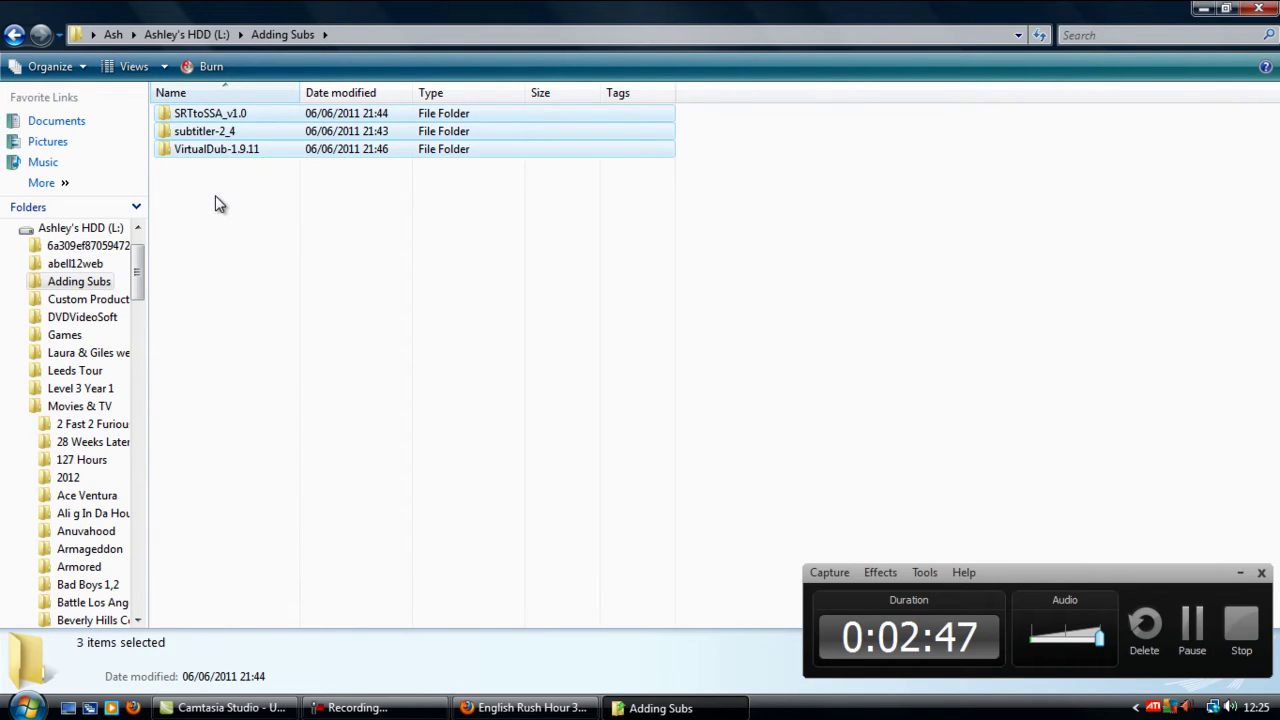
click(215, 199)
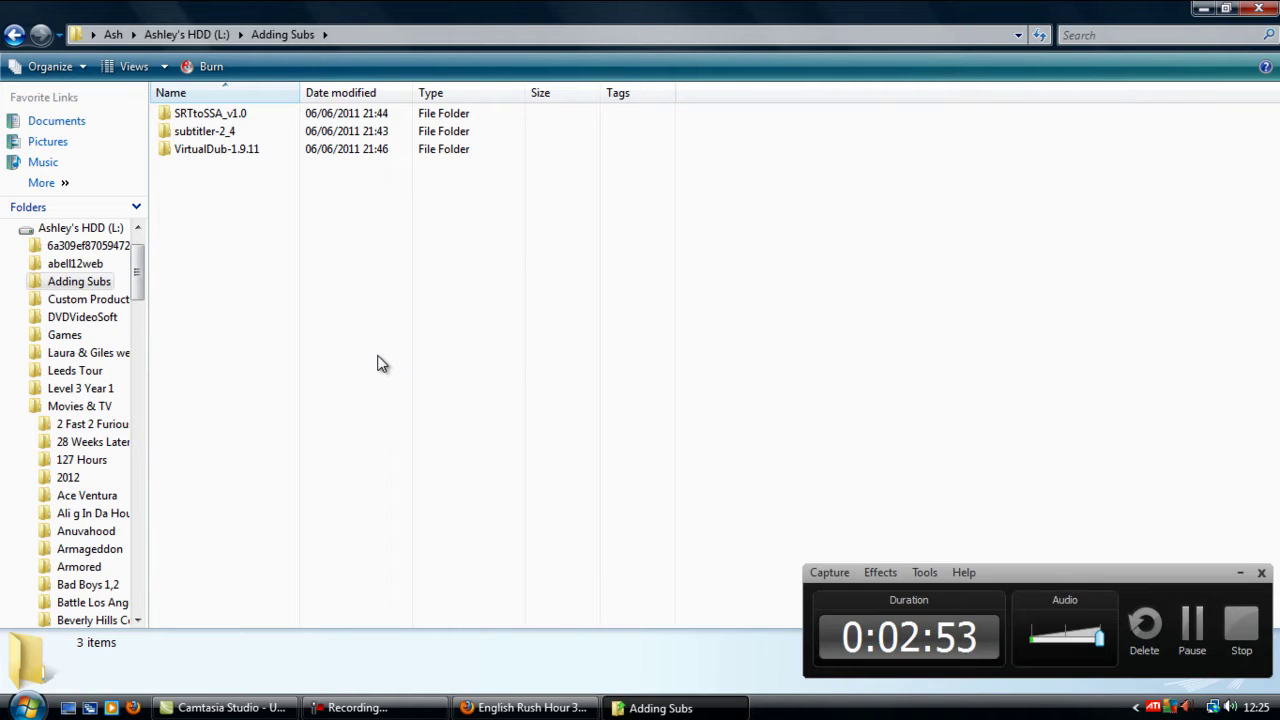
Step: Browse the SRTtoSSA_v1.0, subtitler-2_4 and VirtualDub-1.9.11 subfolders
double_click(237, 116)
click(14, 34)
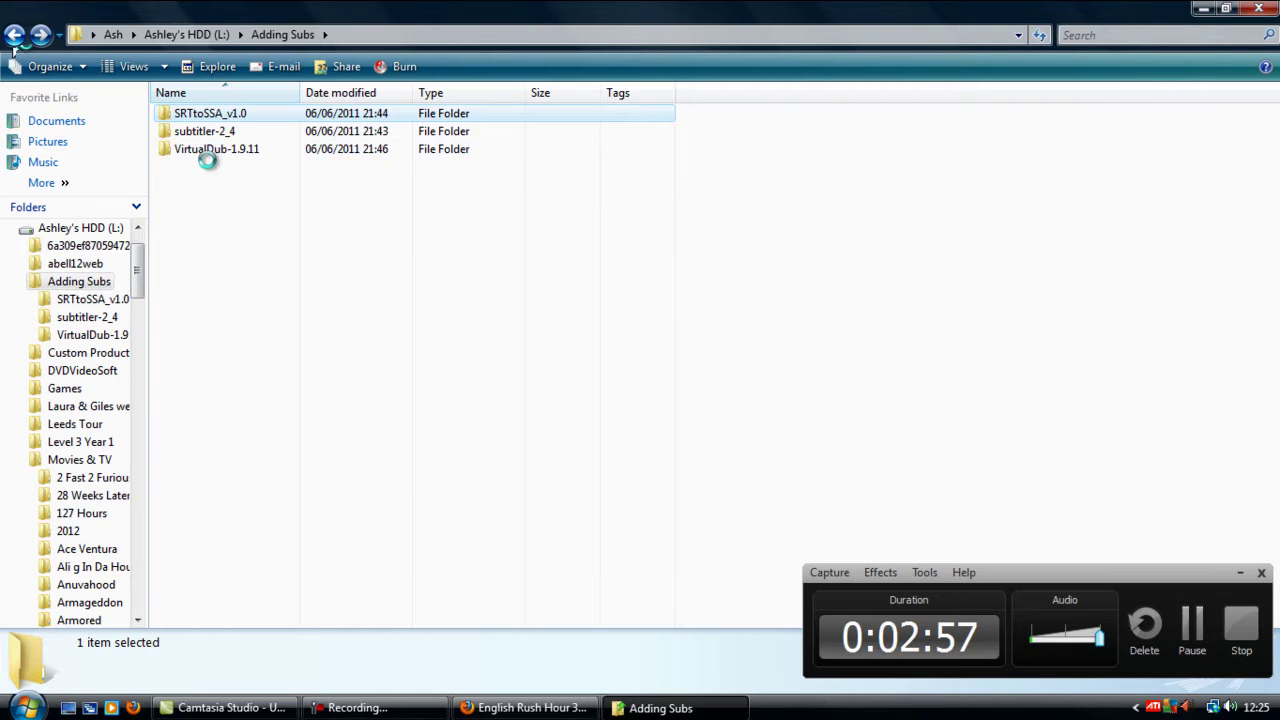
double_click(200, 131)
click(14, 34)
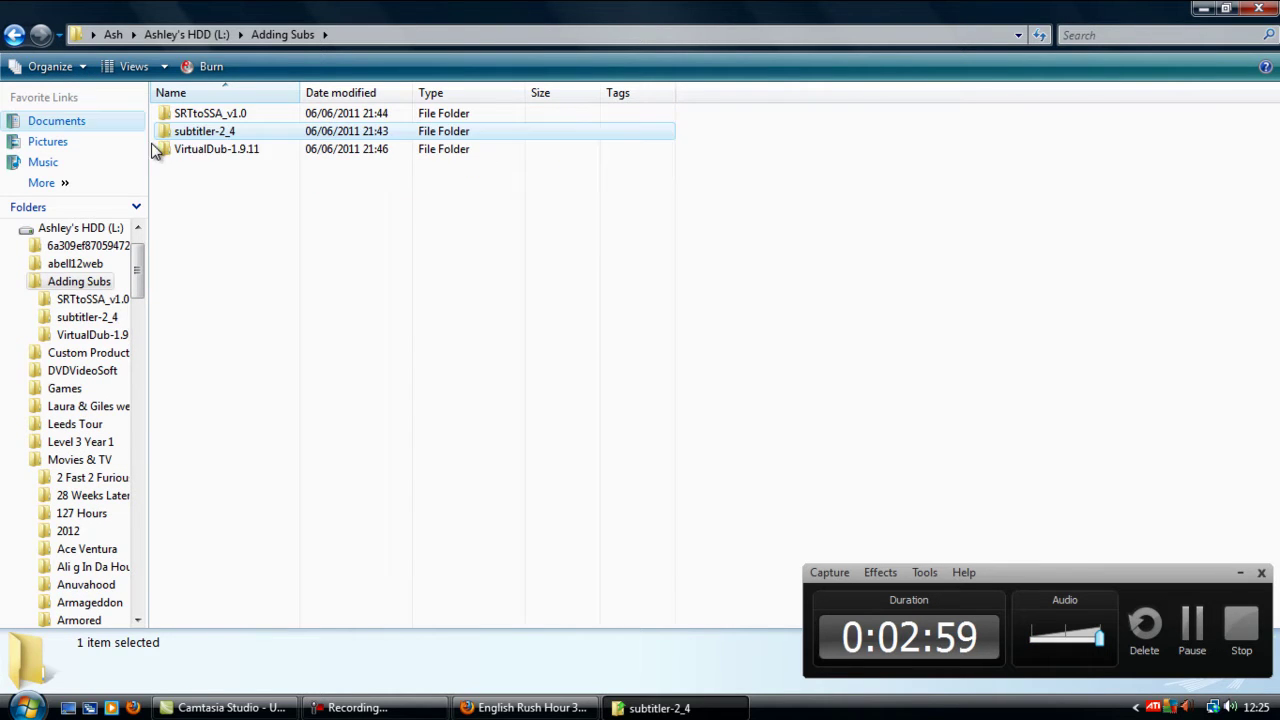
double_click(198, 149)
drag(260, 366, 215, 250)
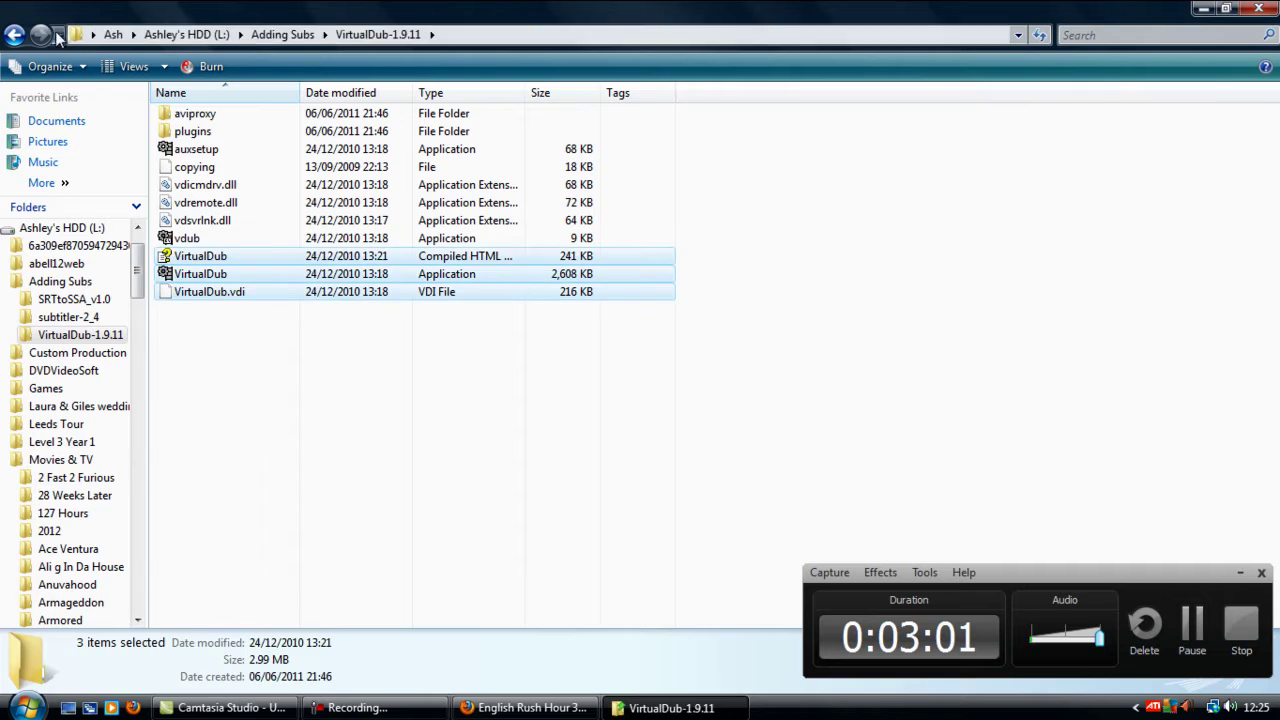
click(14, 34)
click(370, 310)
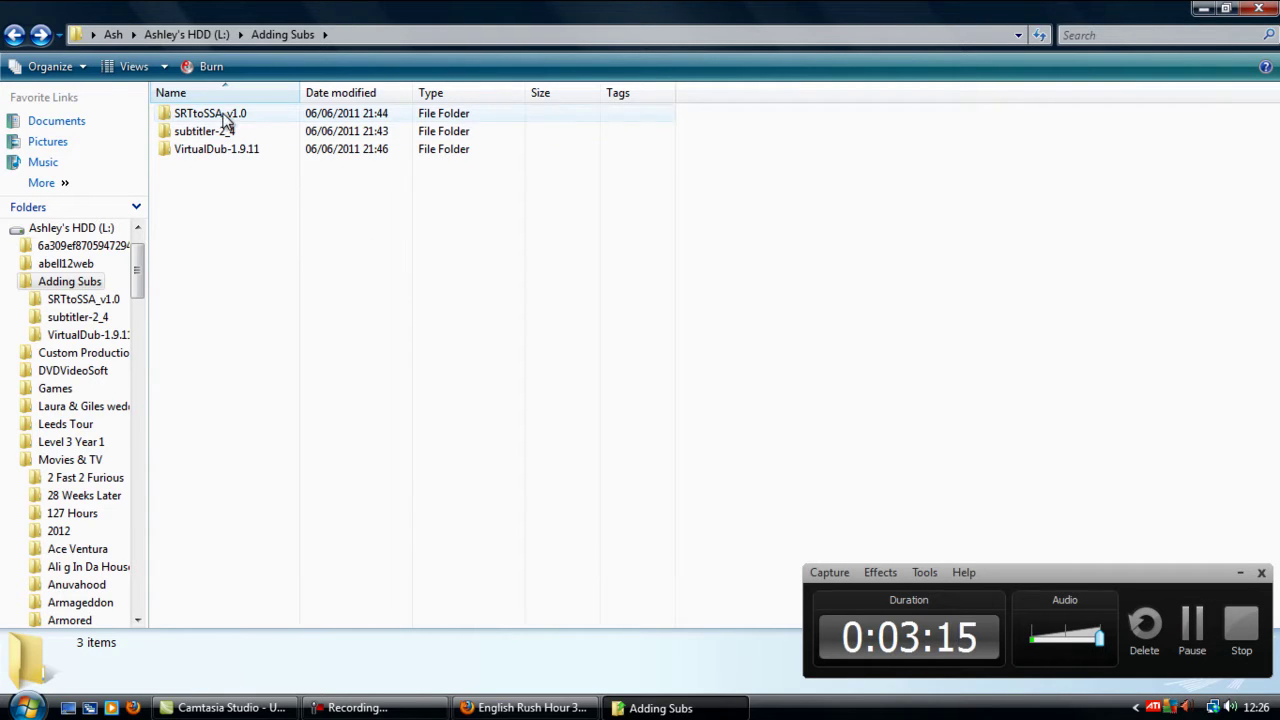
Step: Run the Conversor program in the SRTtoSSA_v1.0 folder
click(190, 114)
double_click(190, 114)
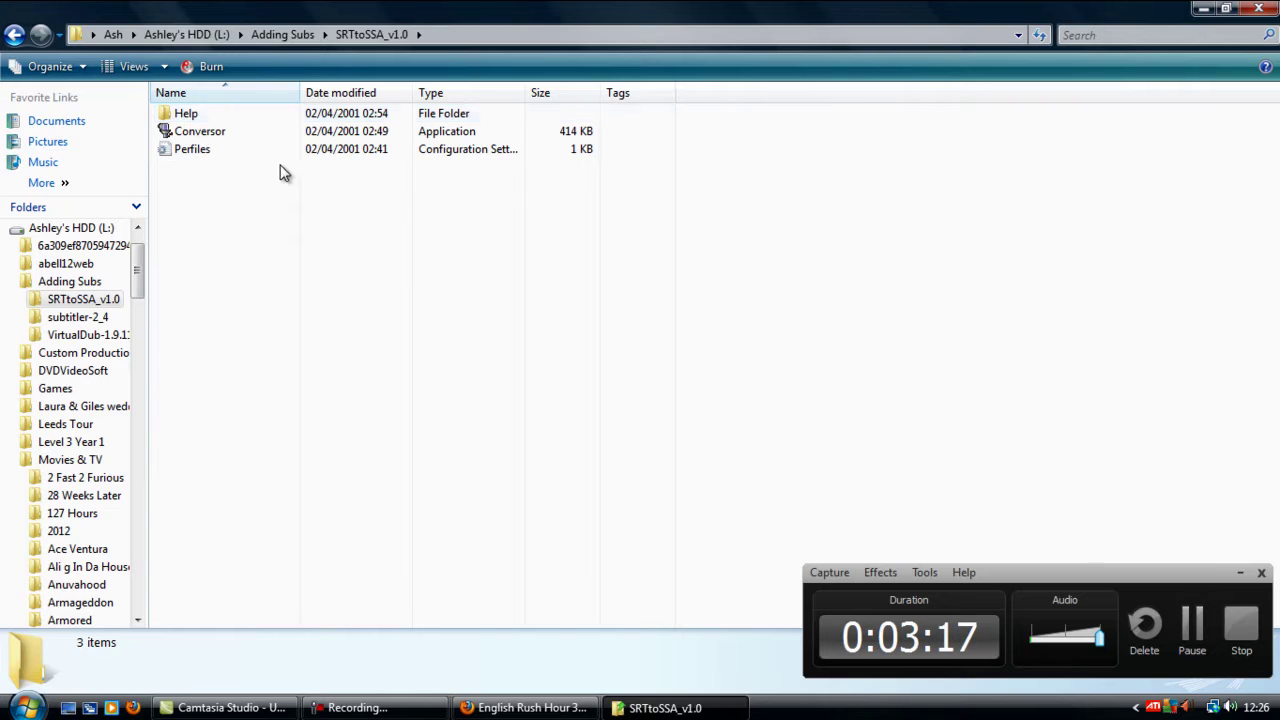
double_click(206, 131)
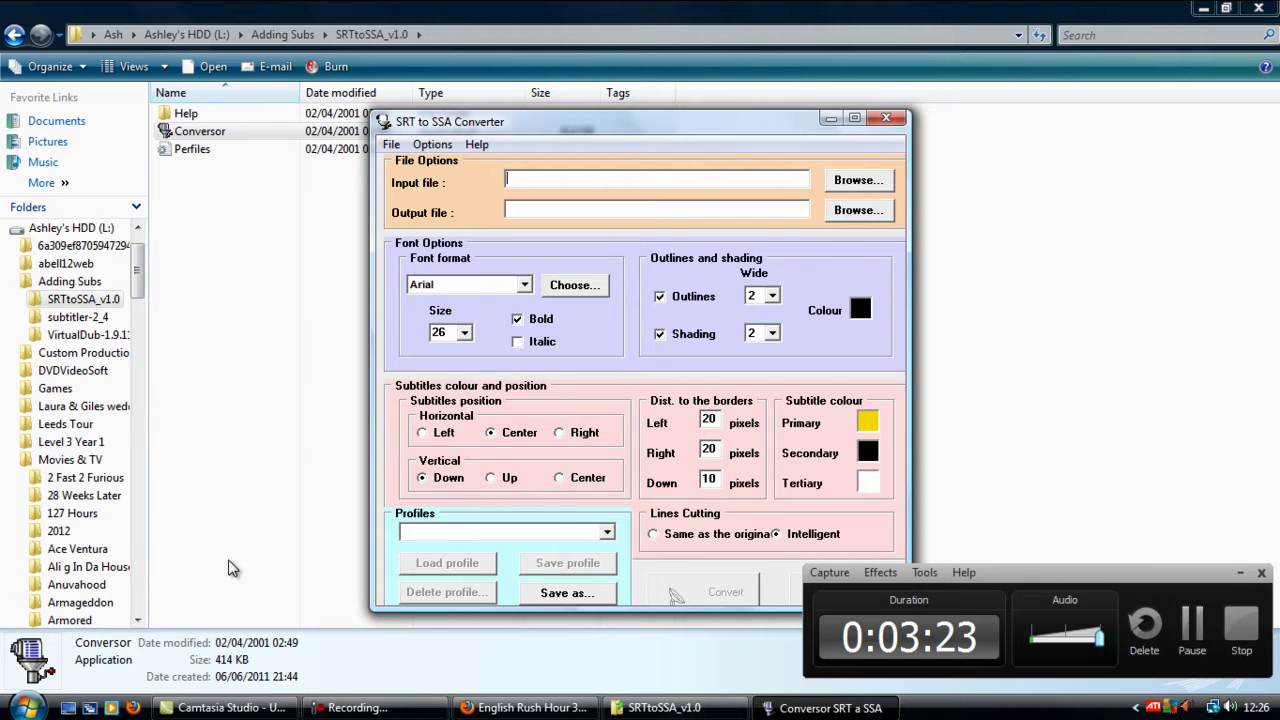
Step: Open drive L: in a new window and go to Movies & TV > Rush Hour 1,2,3 > Rush.Hour.Trilogy
click(26, 707)
click(280, 312)
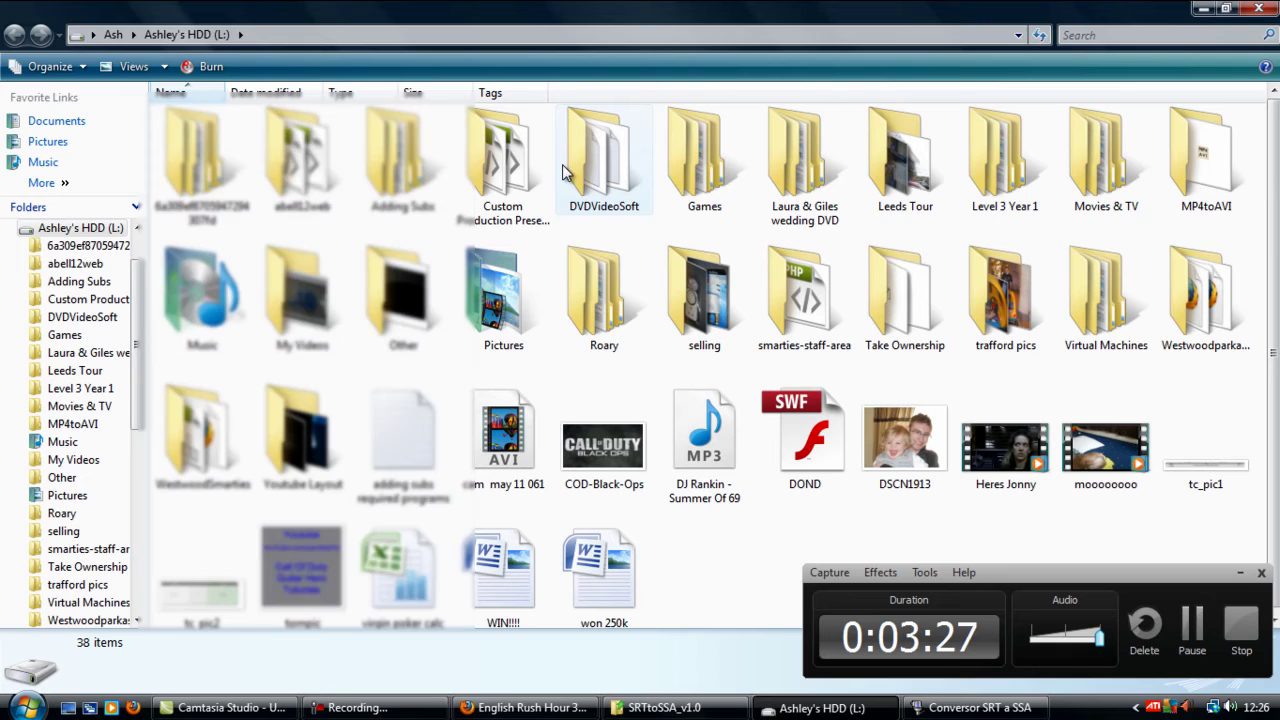
double_click(1090, 166)
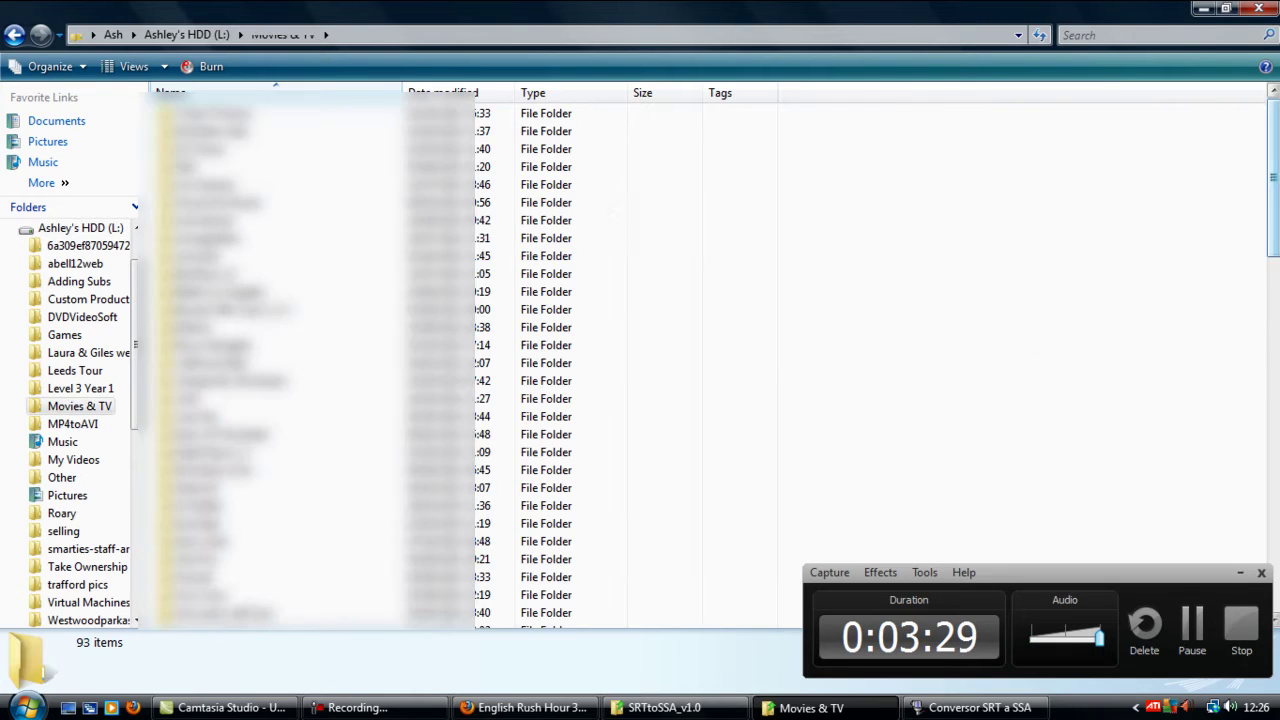
drag(1275, 268, 1275, 330)
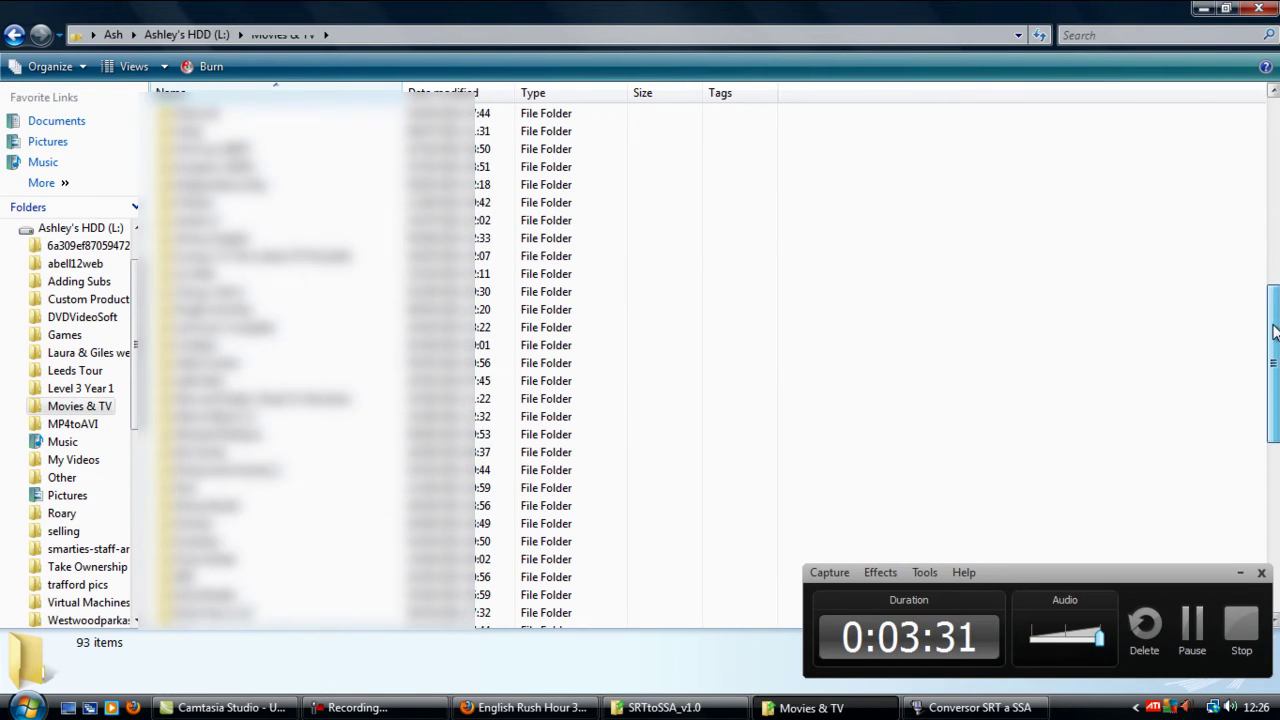
click(205, 595)
key(Down)
key(Down)
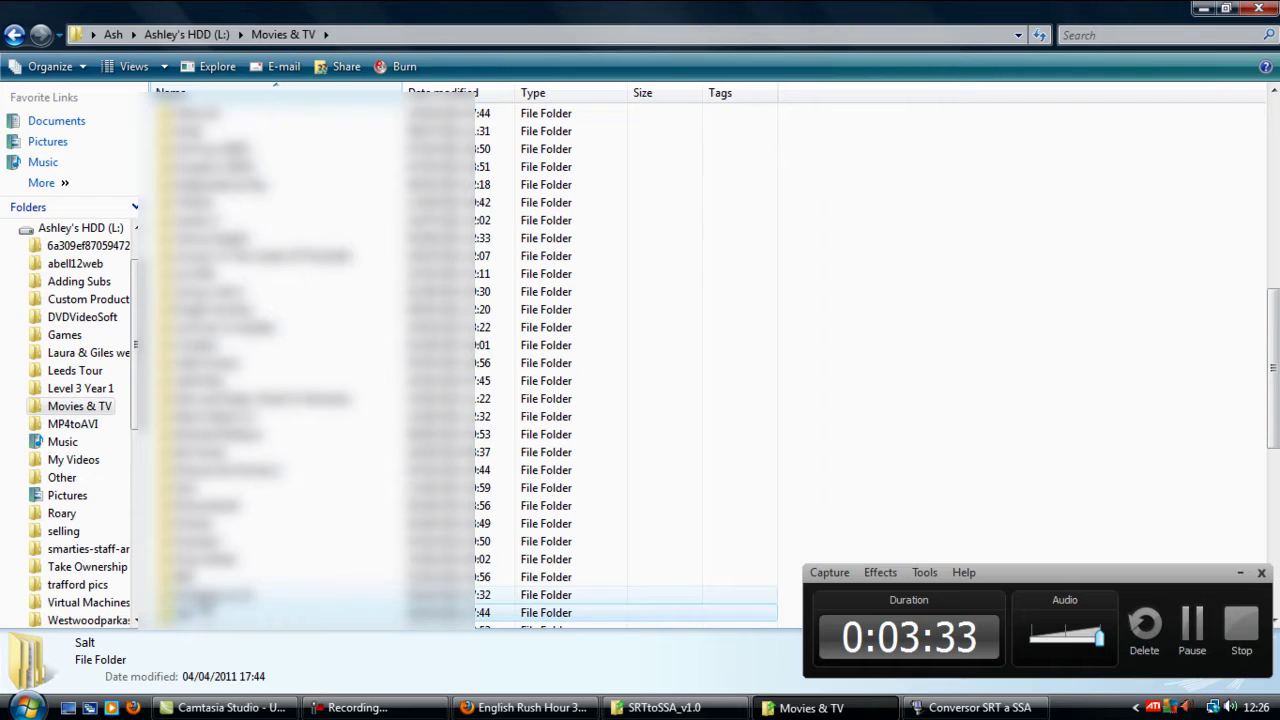
double_click(205, 595)
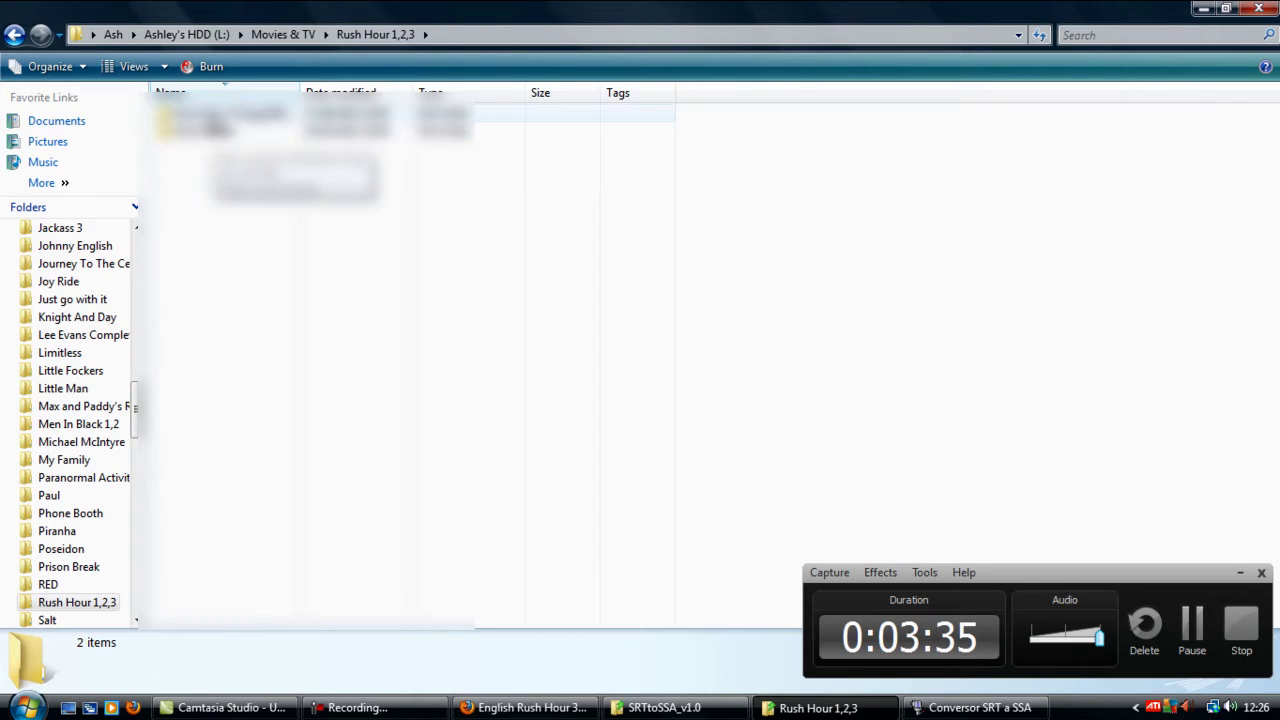
double_click(215, 115)
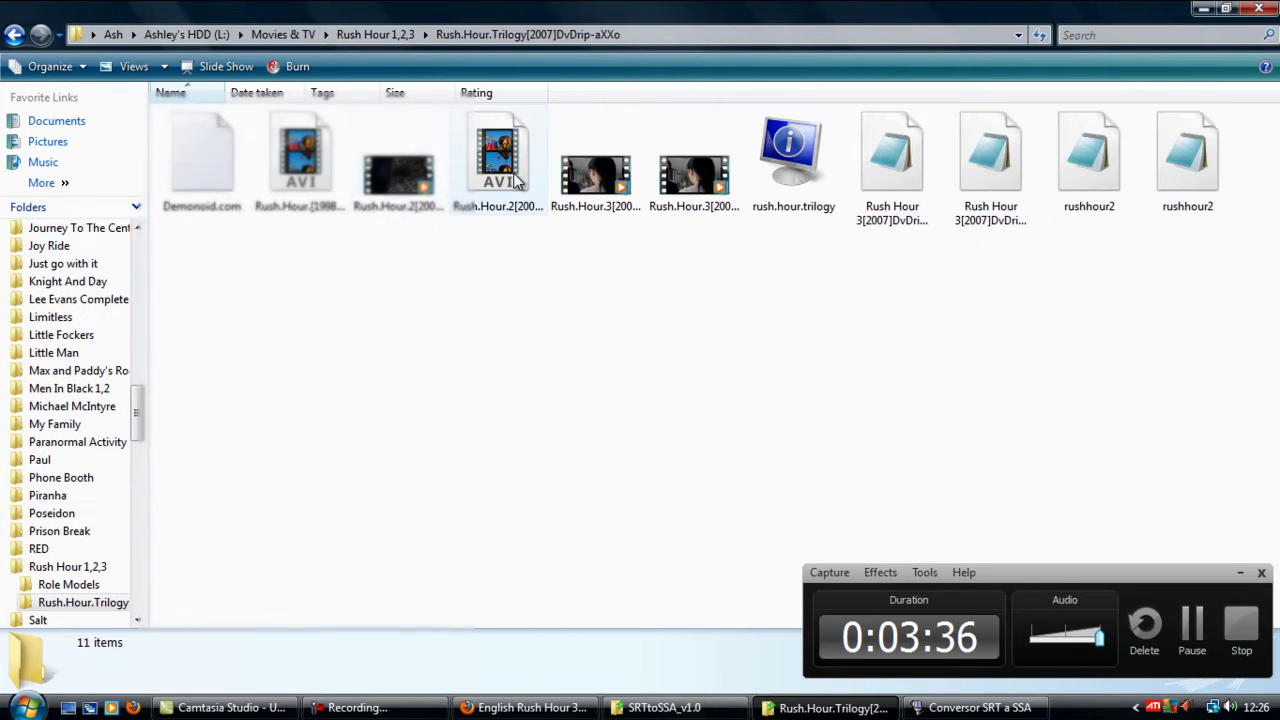
Step: Delete the old Rush Hour 3[2007]DvDrip AC3[Eng]-FXG SSA file to the Recycle Bin
click(978, 192)
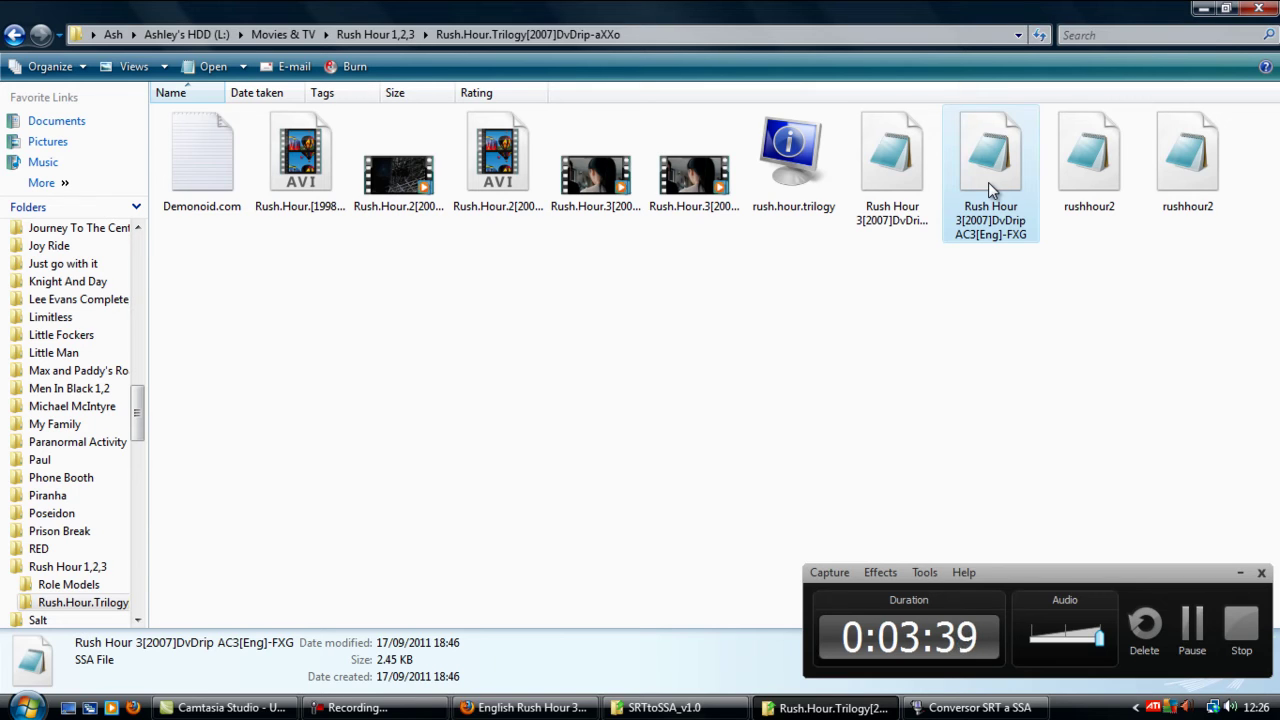
key(Delete)
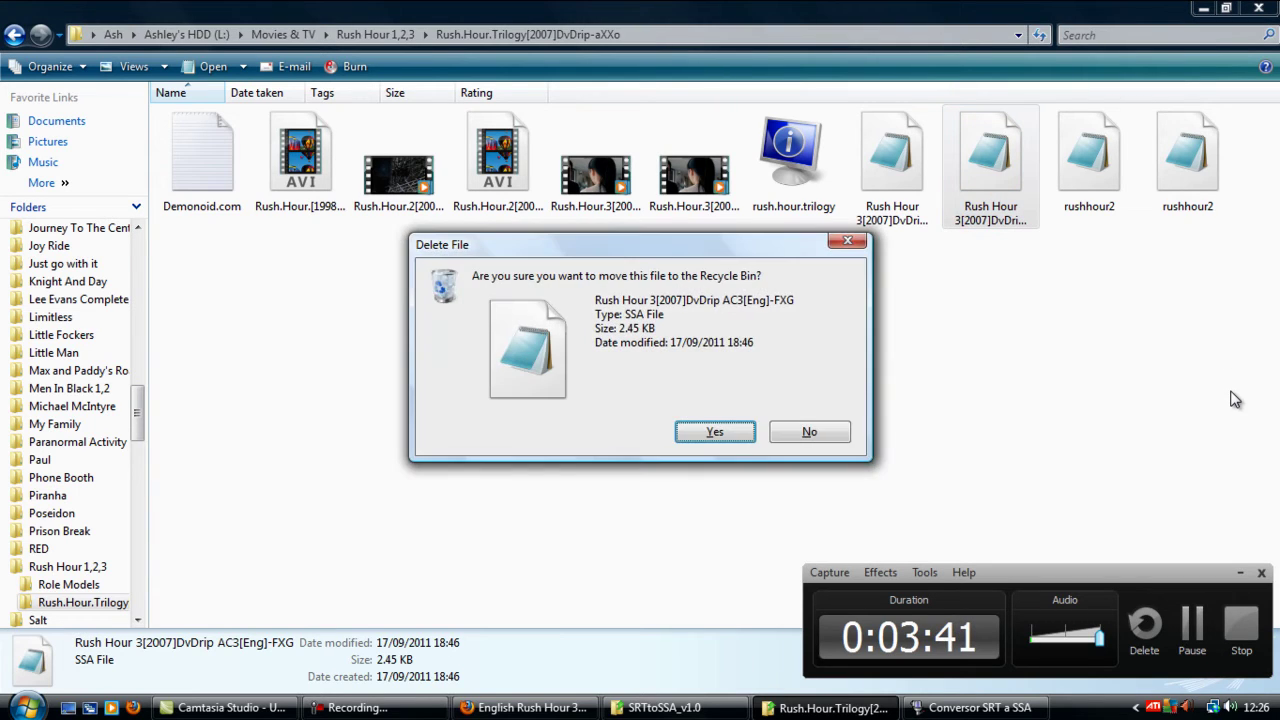
key(Return)
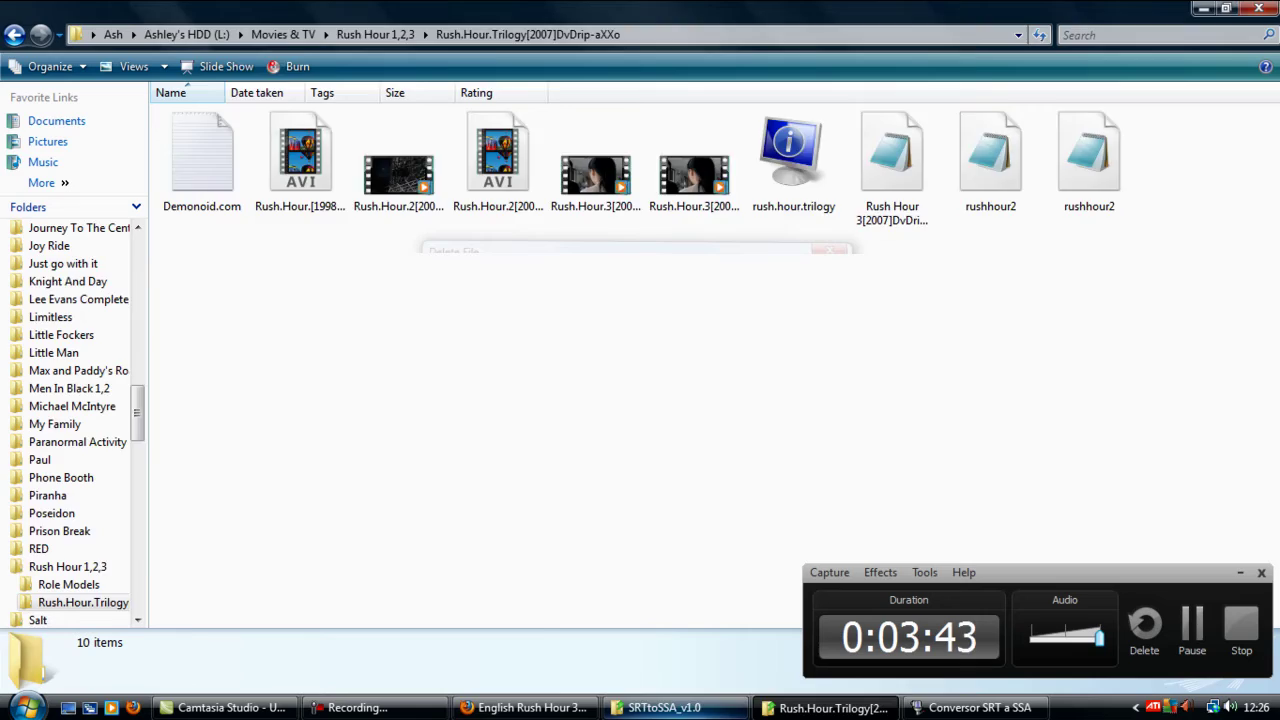
Step: Load the Rush Hour 3[2007]DvDrip AC3[Eng]-FXG SRT file from the trilogy folder as converter input
click(660, 707)
click(975, 707)
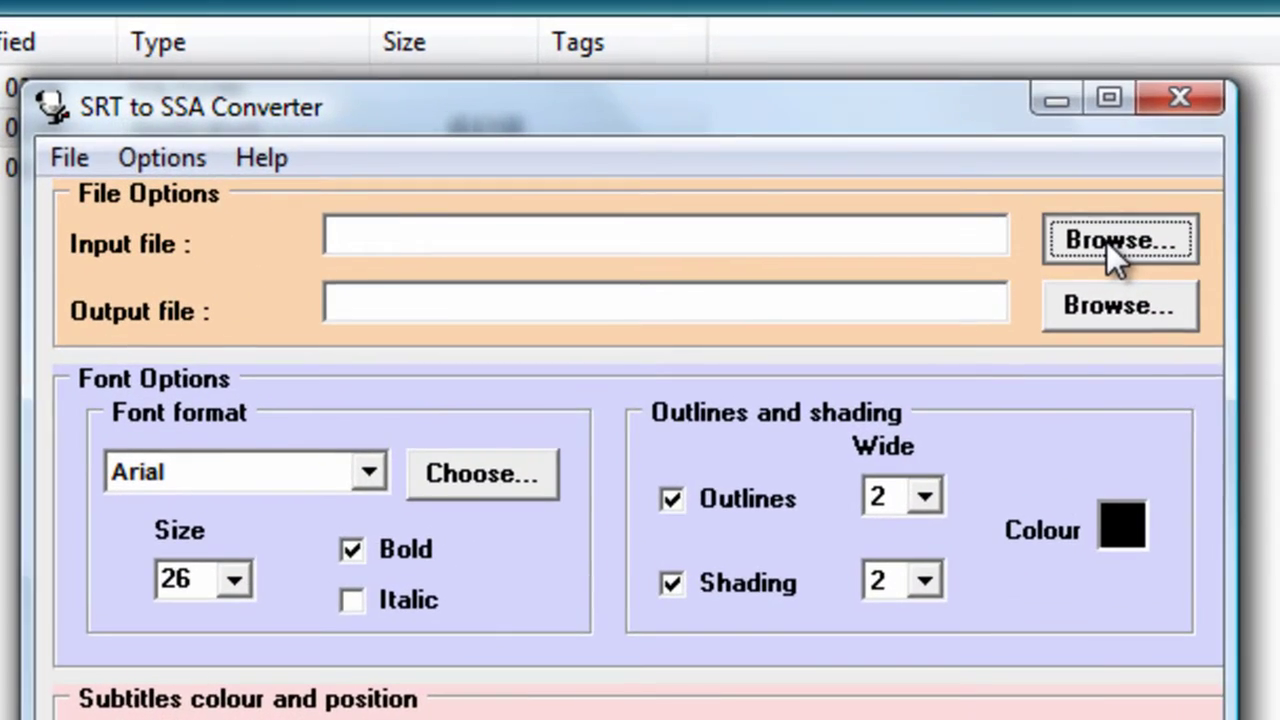
click(988, 209)
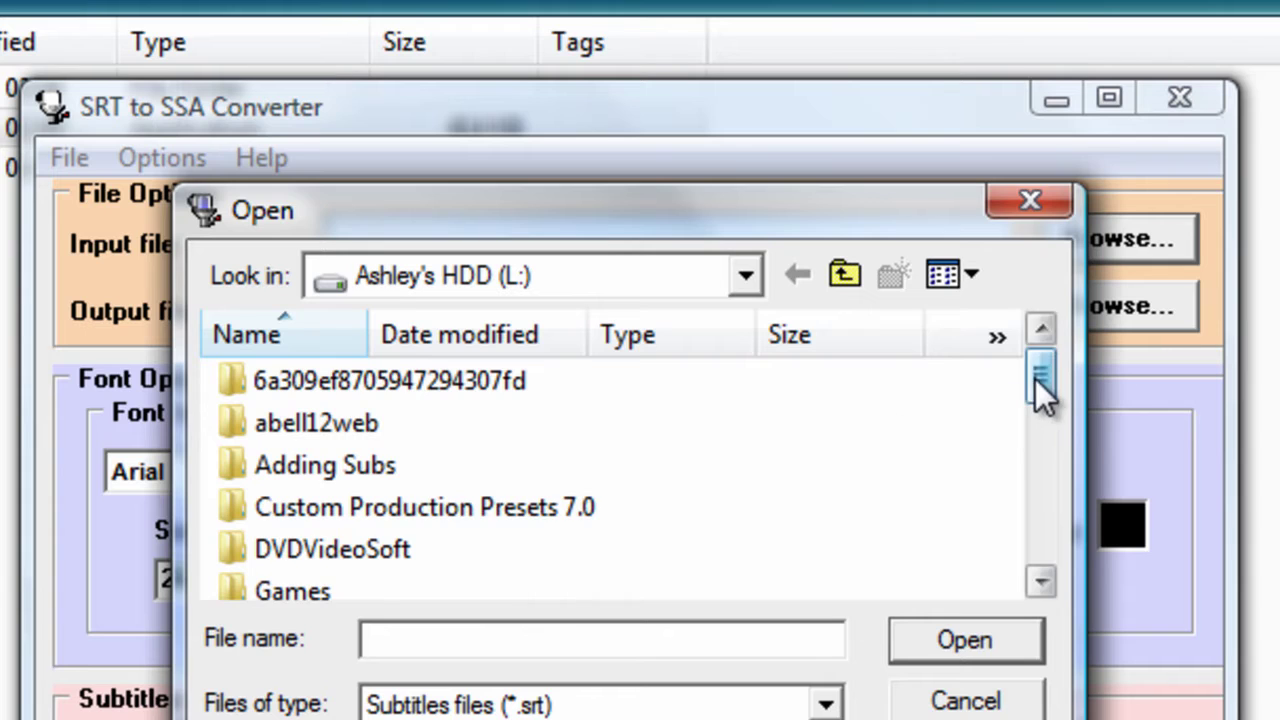
drag(1038, 378, 1034, 433)
double_click(360, 497)
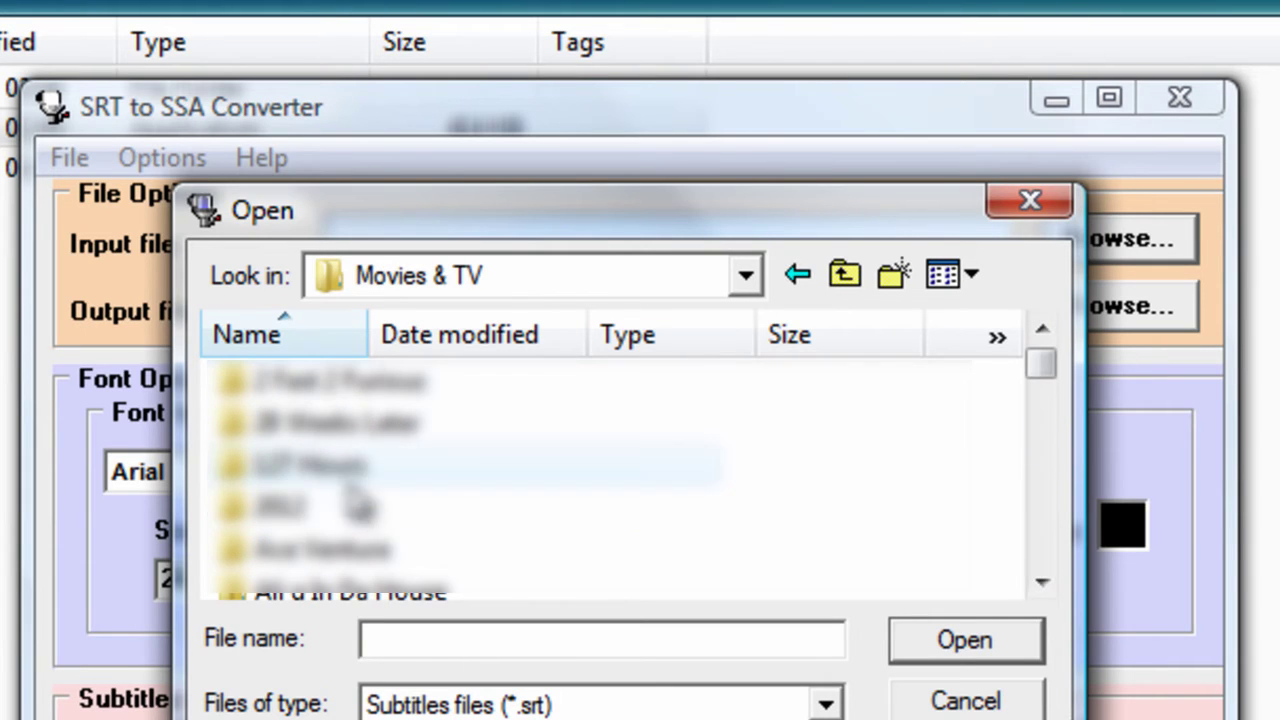
drag(1056, 366, 1033, 427)
scroll(1033, 427, down, 5)
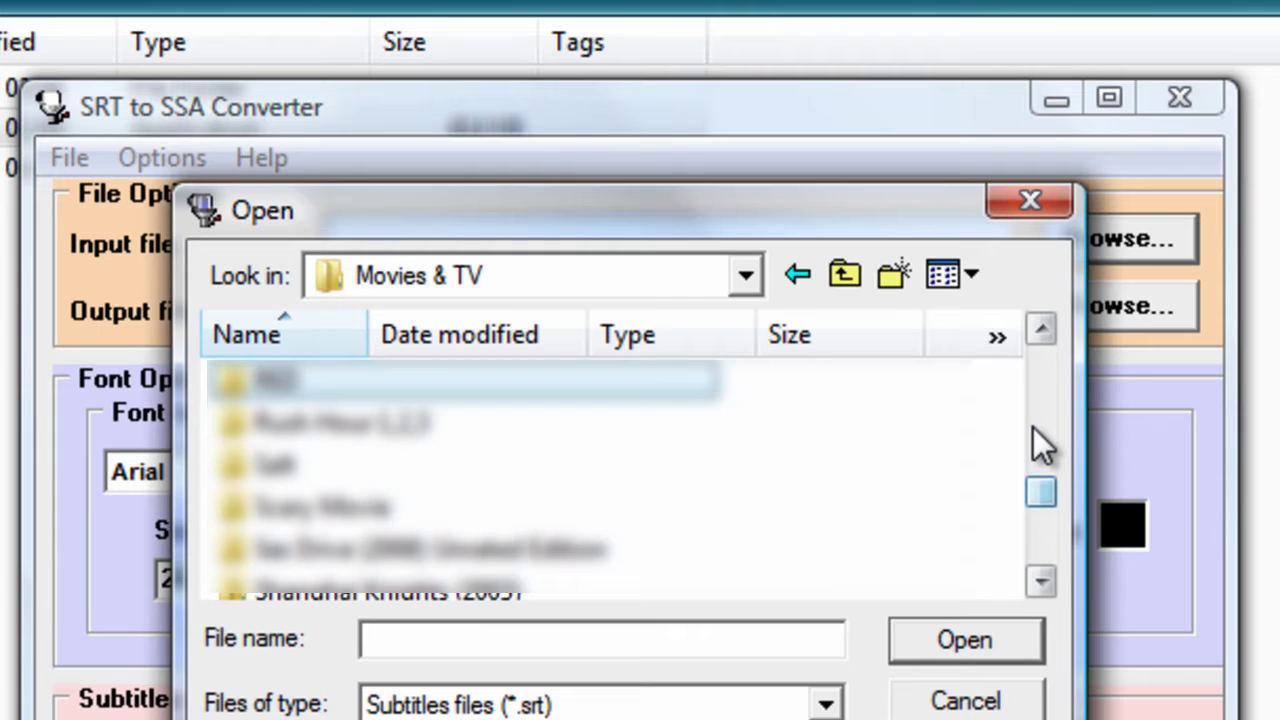
double_click(395, 425)
double_click(400, 424)
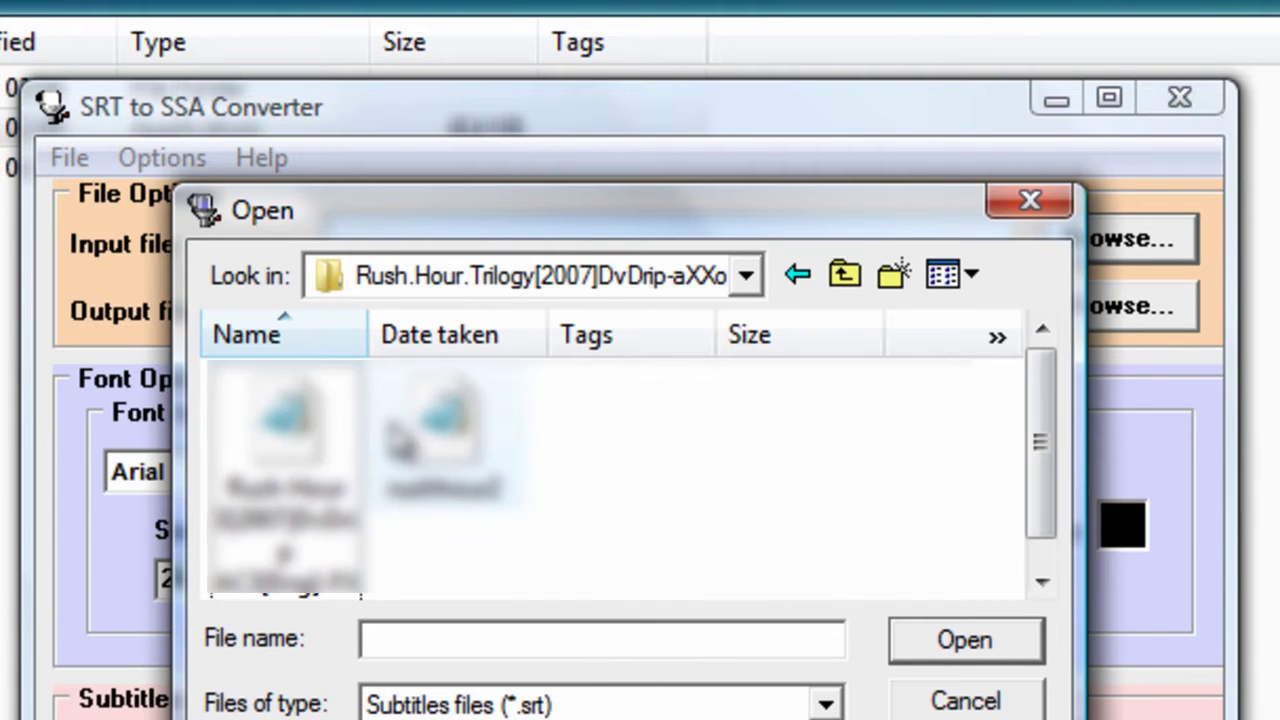
click(337, 486)
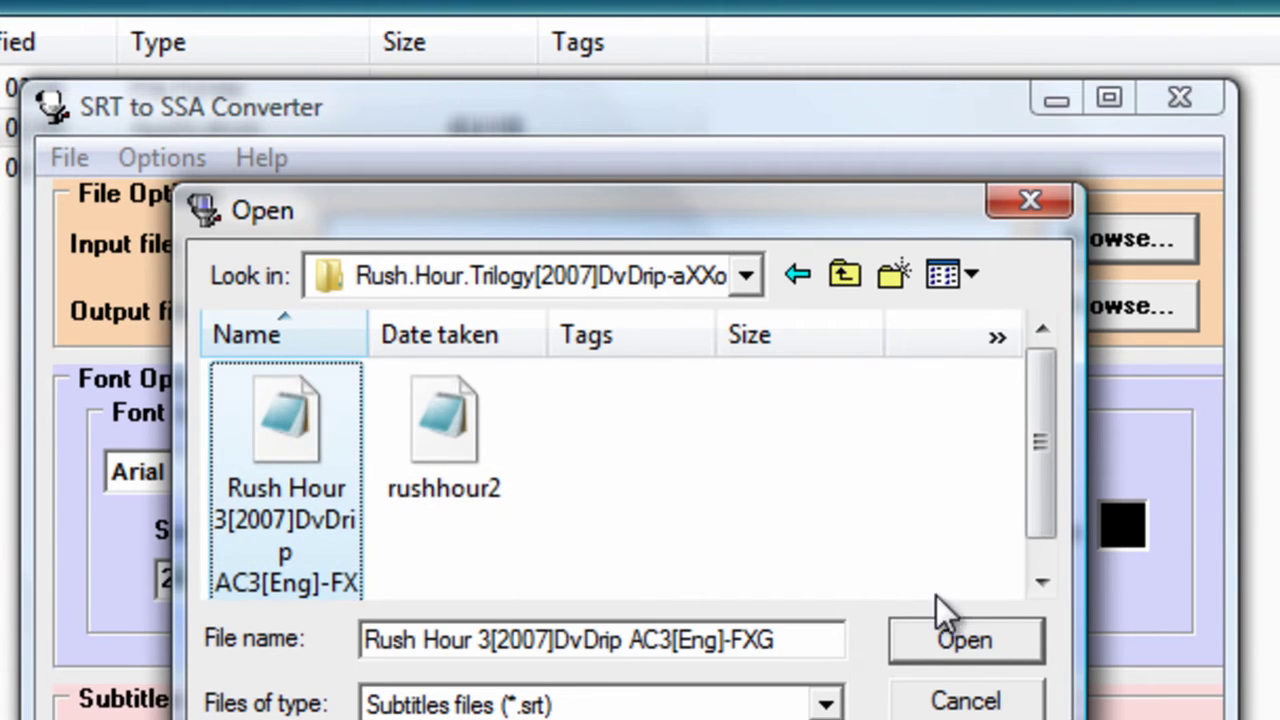
click(1006, 650)
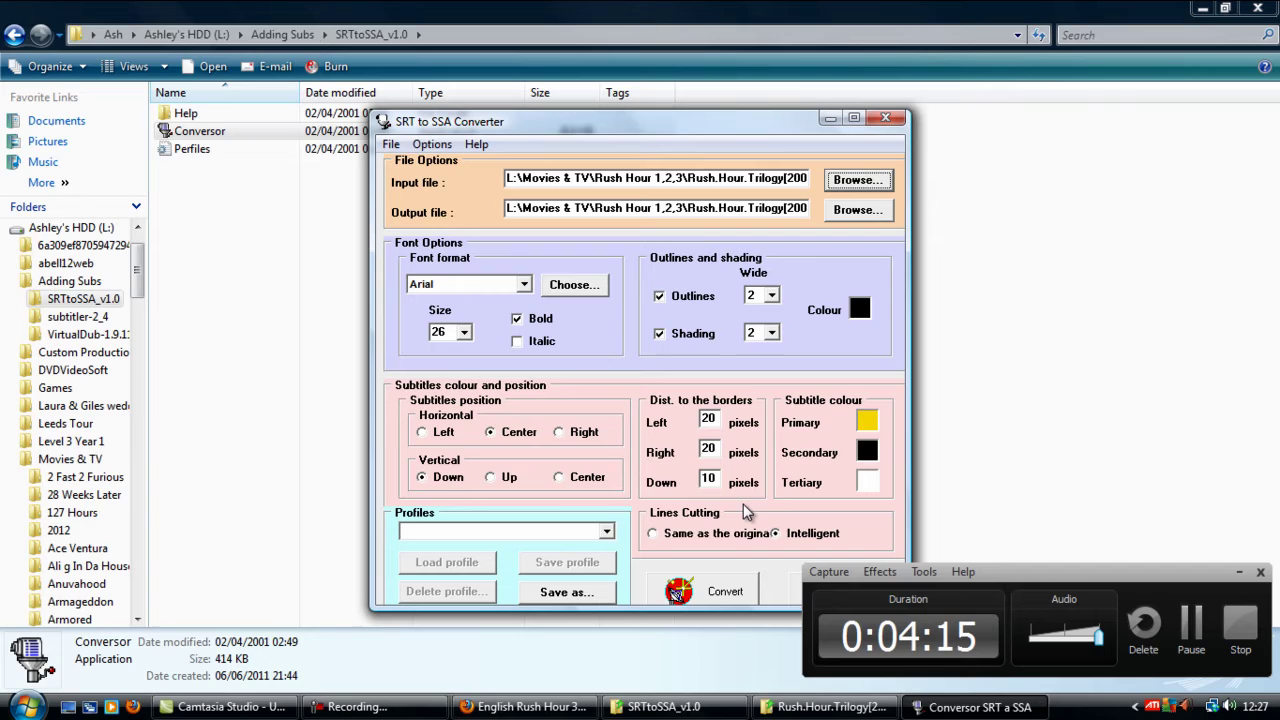
Step: Convert the Rush Hour 3 subtitles to SSA, acknowledge 'Job finished!', and close the converter
click(716, 590)
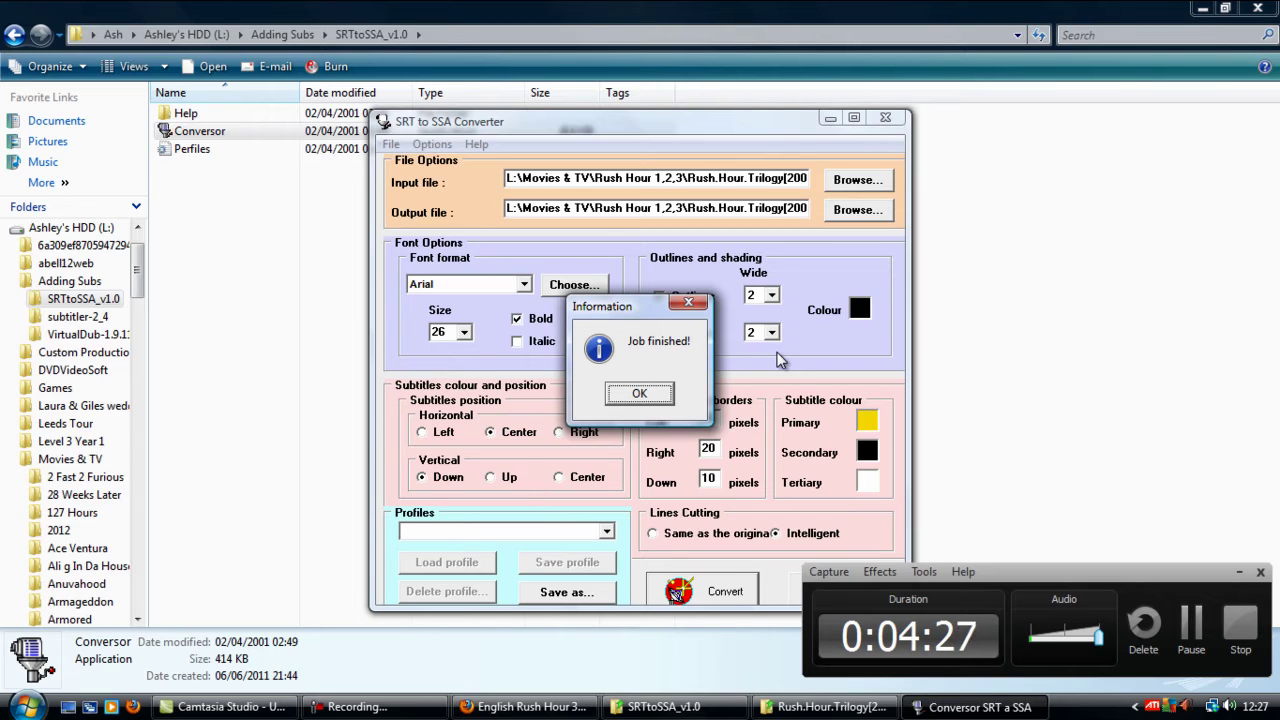
click(665, 395)
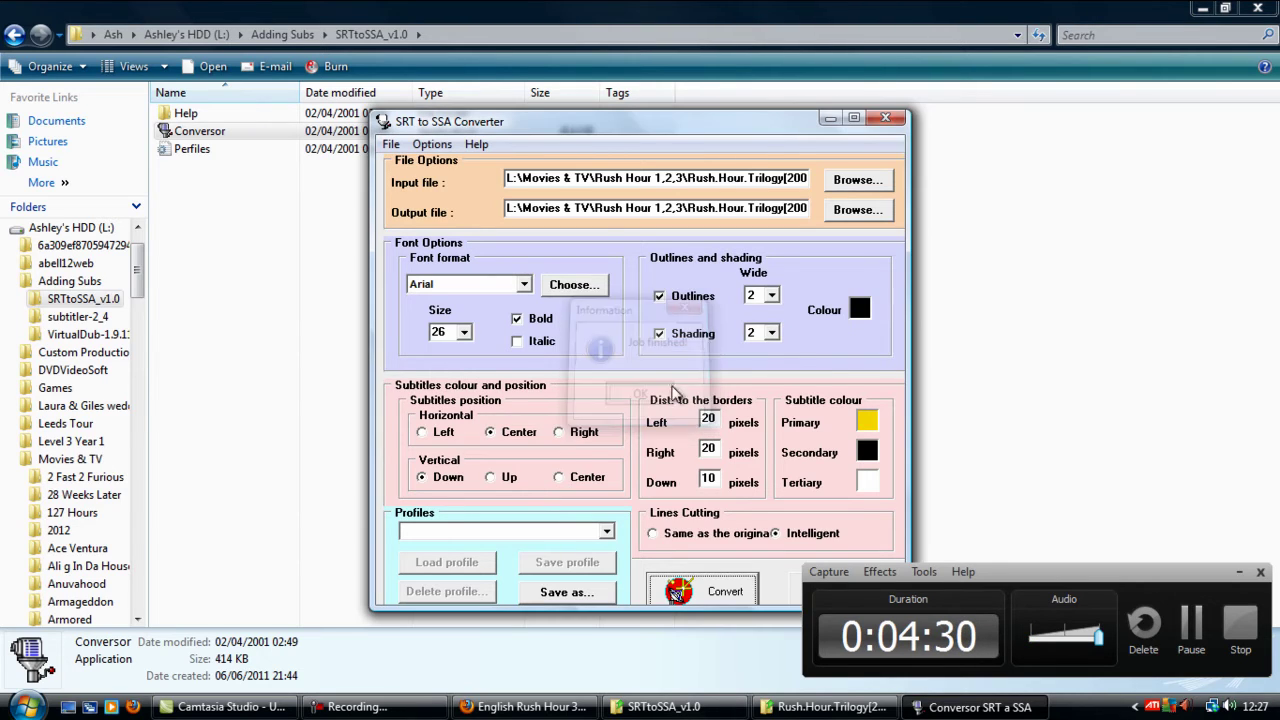
click(885, 117)
Step: Run VirtualDub from the VirtualDub-1.9.11 folder in Adding Subs
click(14, 35)
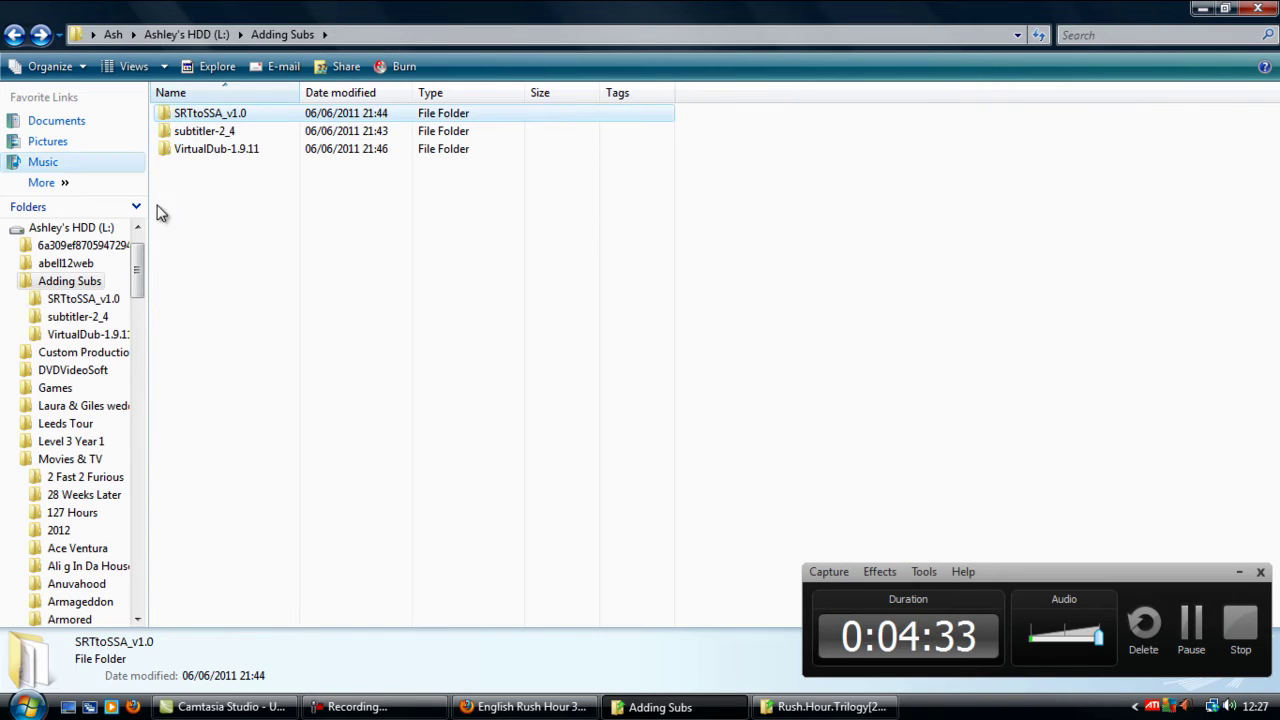
click(299, 282)
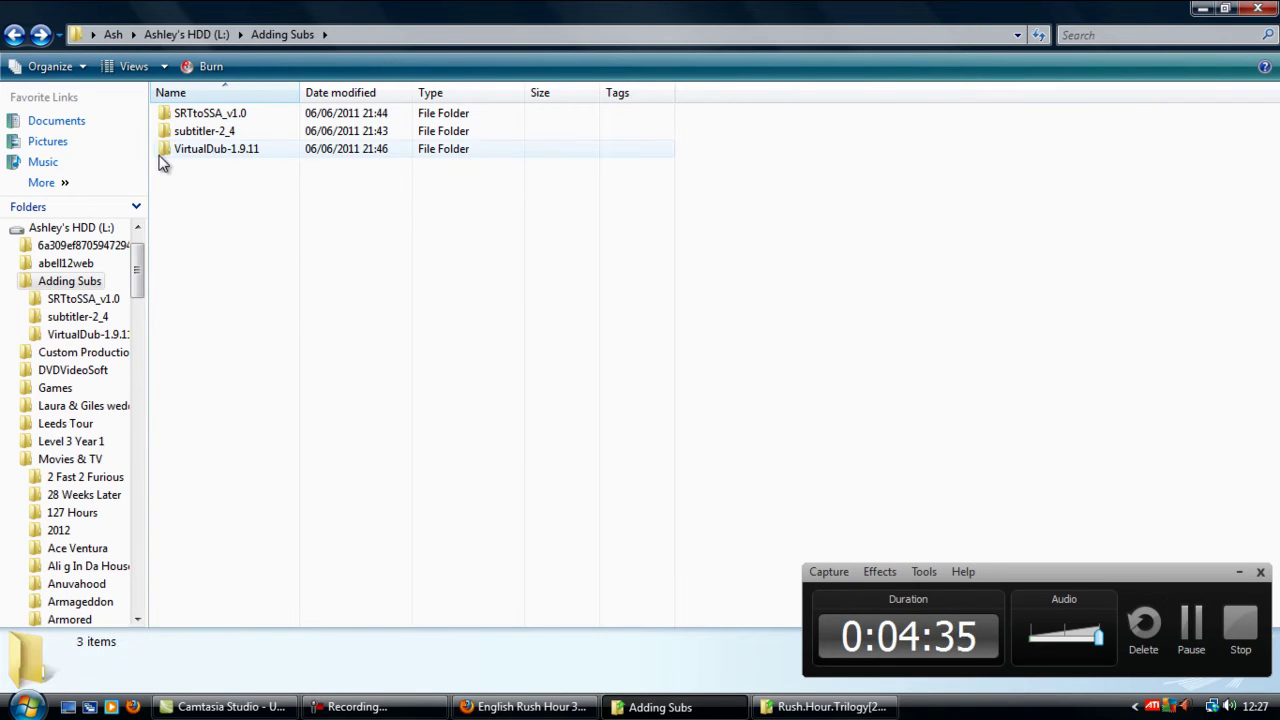
double_click(201, 154)
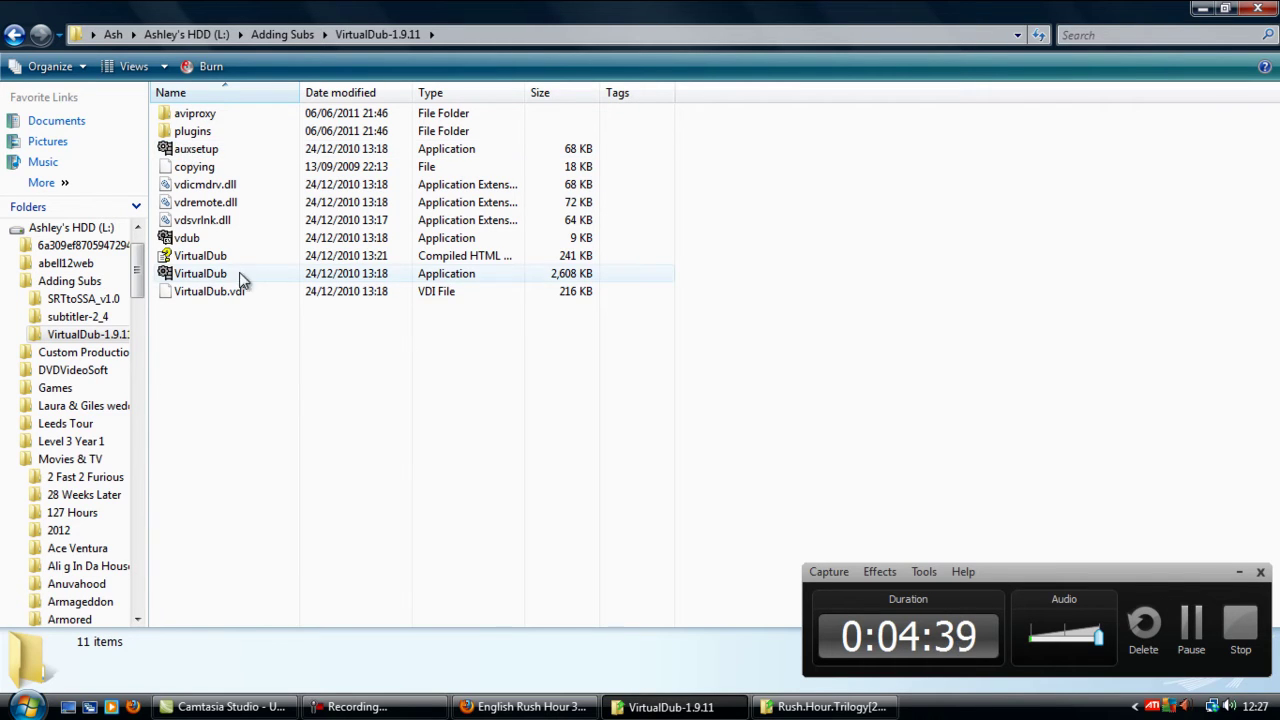
click(238, 276)
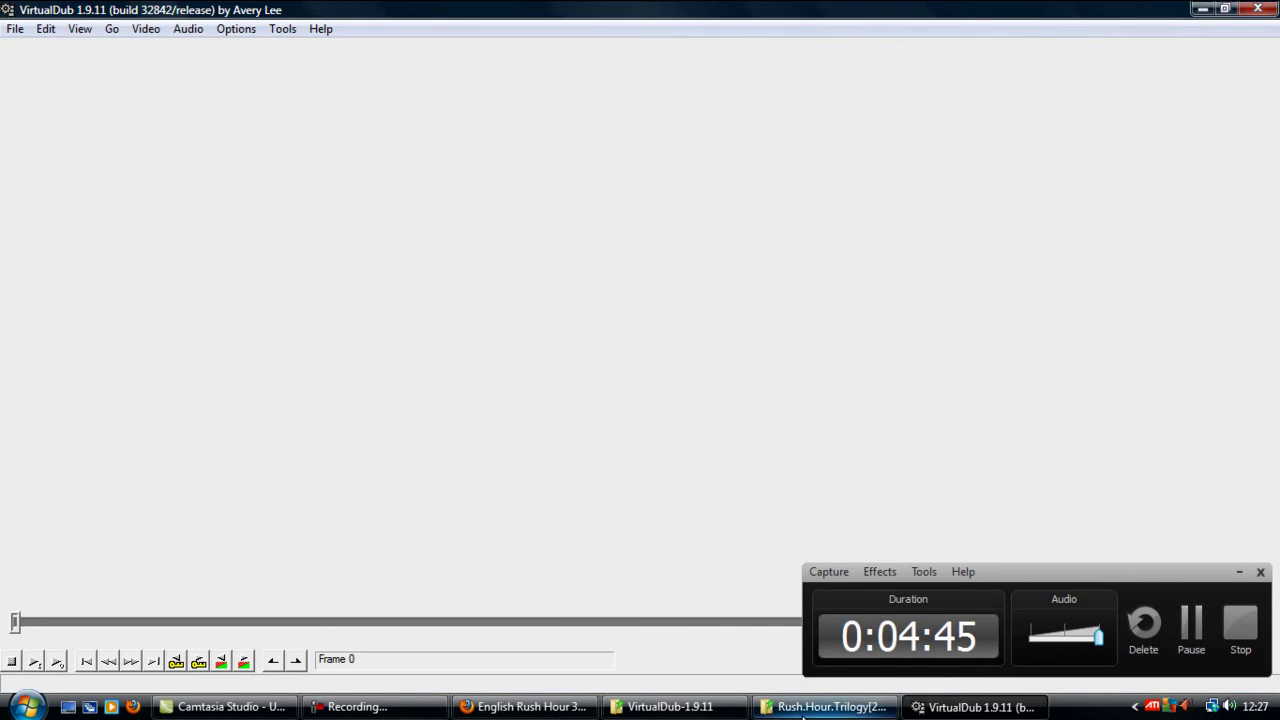
Step: Check the converted Rush Hour 3 SSA file in the trilogy folder, then return to VirtualDub
click(822, 706)
click(990, 165)
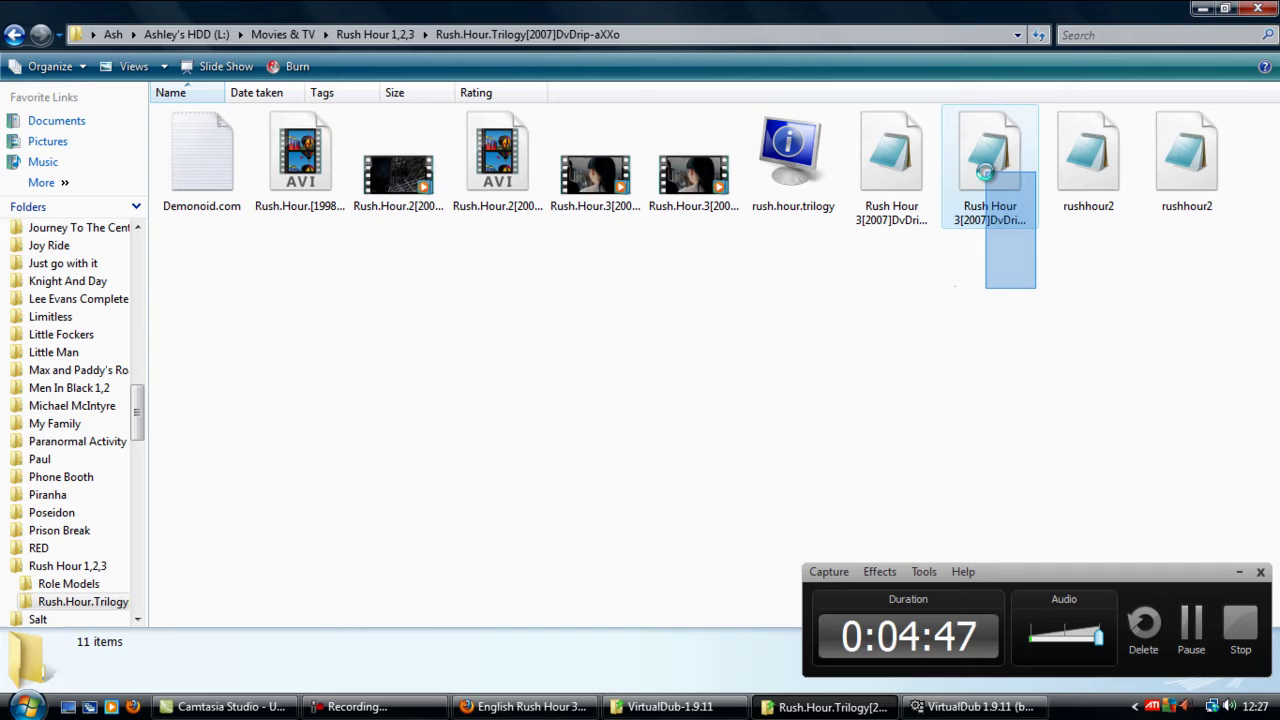
click(1052, 306)
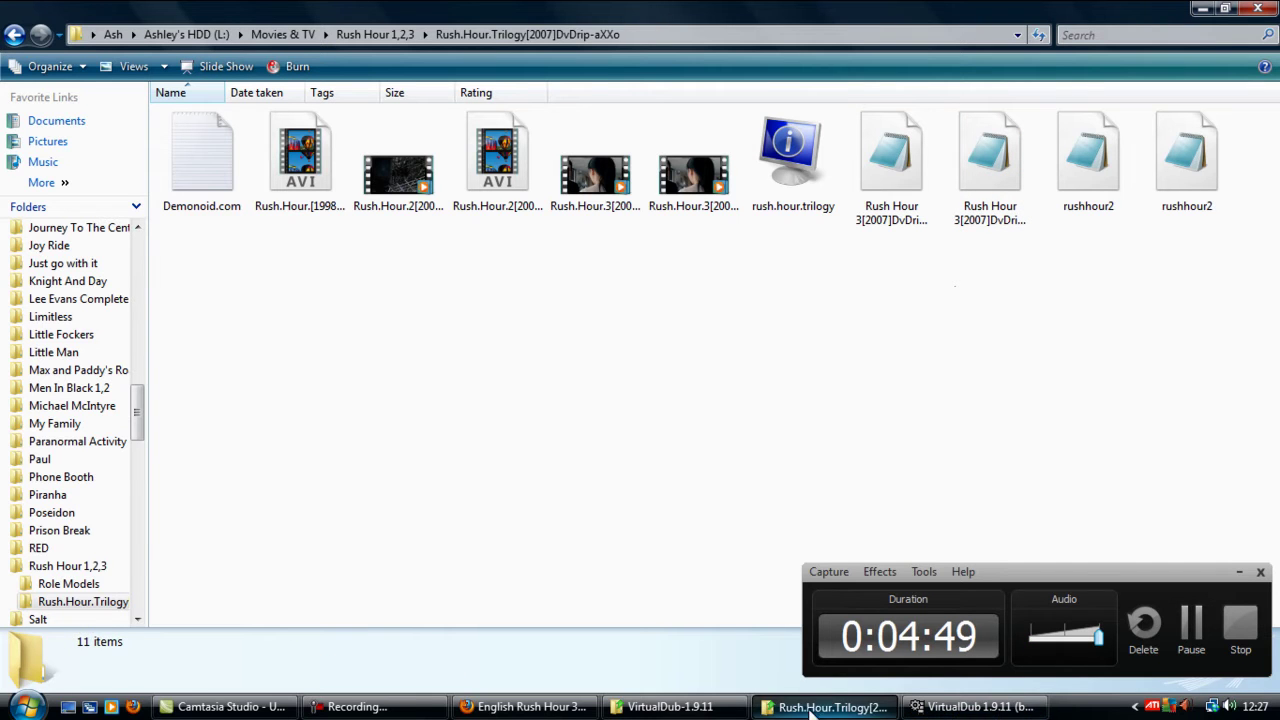
click(975, 706)
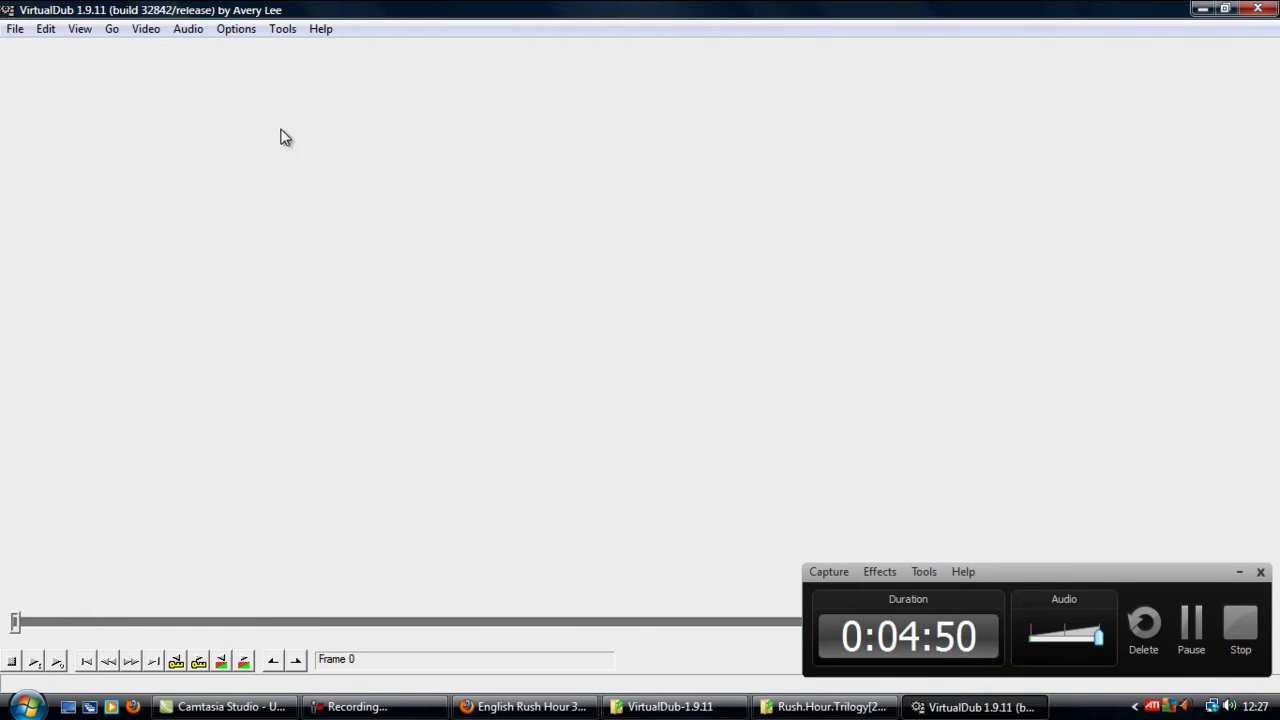
Step: Open the original Rush.Hour.3[2007]DvDrip-aXXo.avi video in VirtualDub
click(14, 29)
click(129, 50)
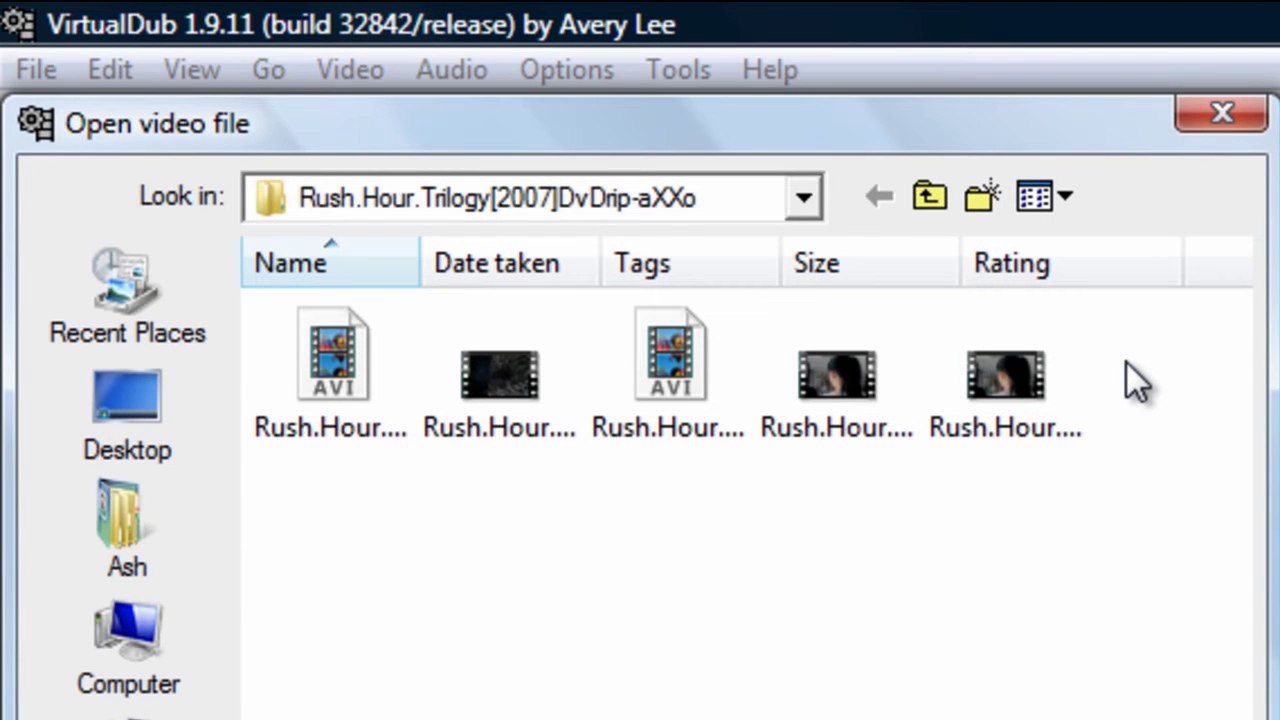
click(1030, 390)
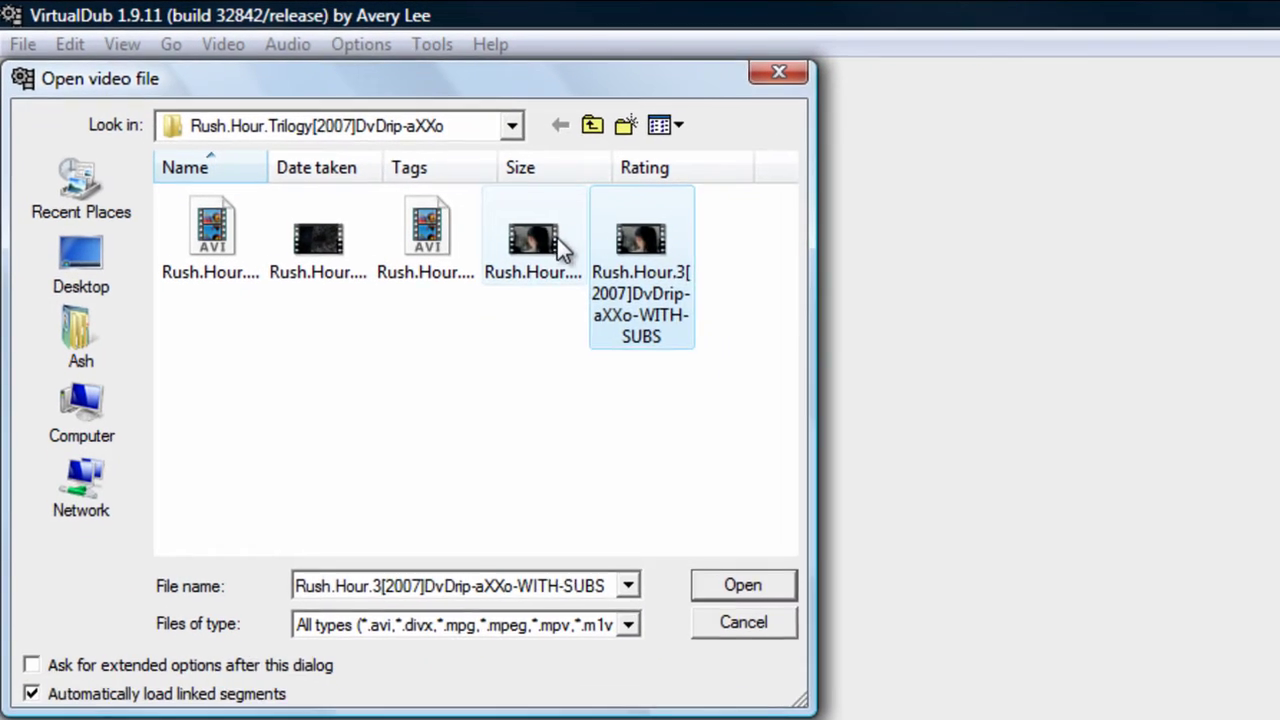
click(530, 240)
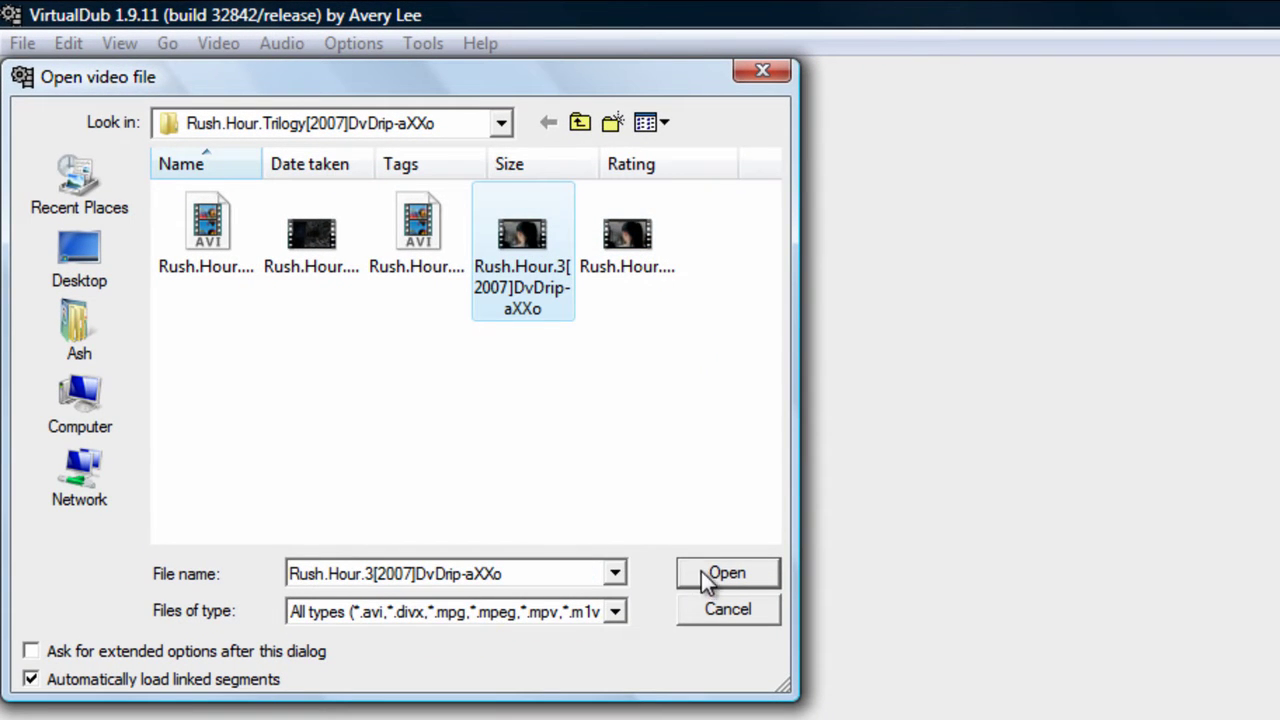
click(707, 570)
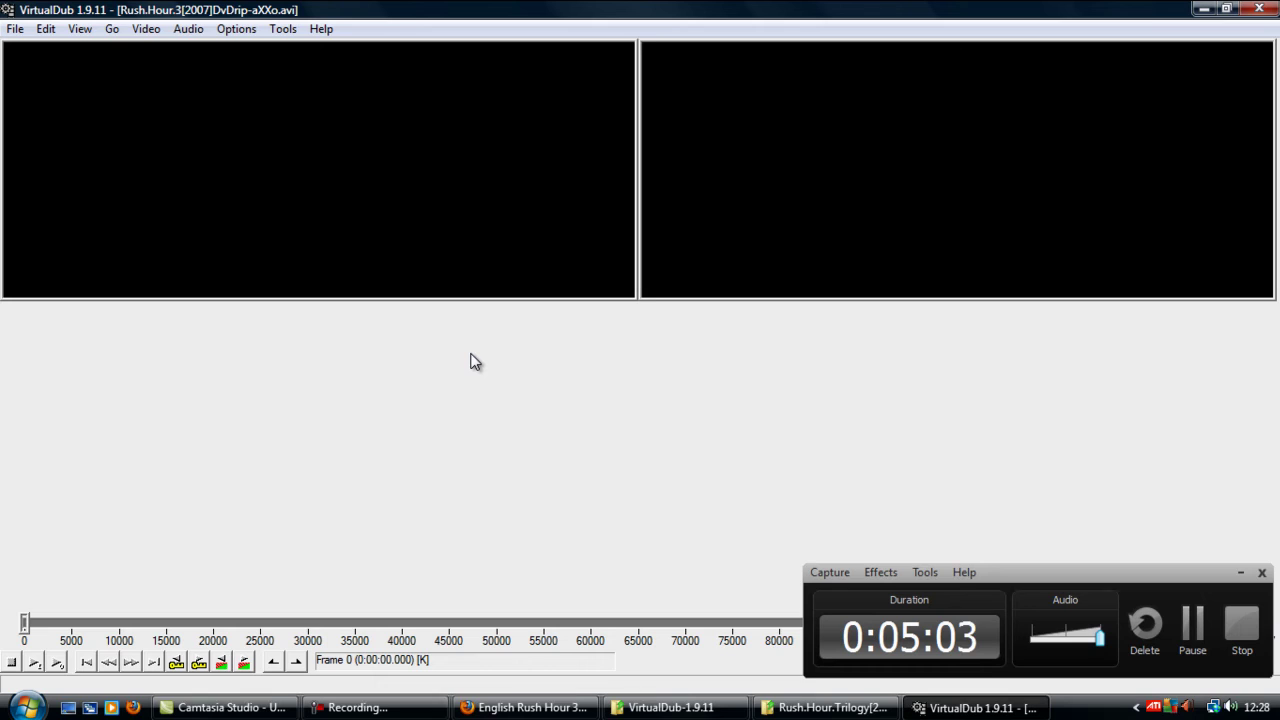
Step: Preview frame 19295 mid-film and bring up the empty video filter chain
drag(27, 621, 3, 645)
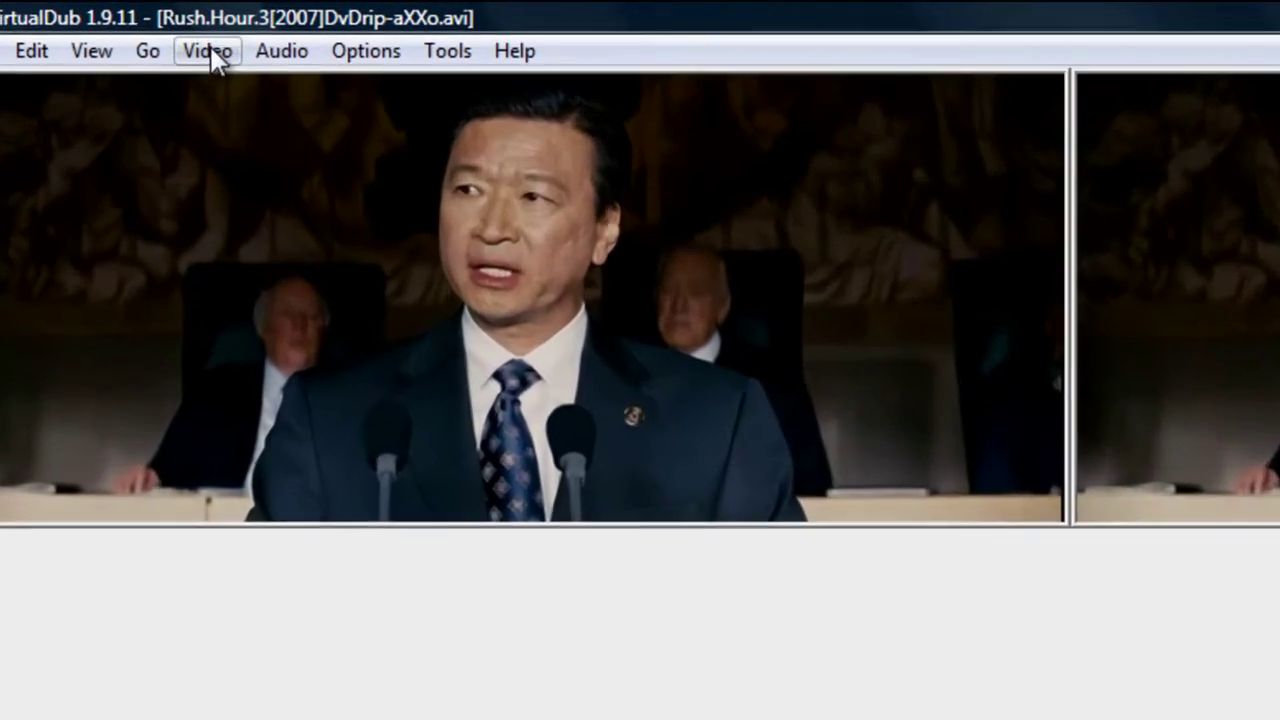
click(146, 28)
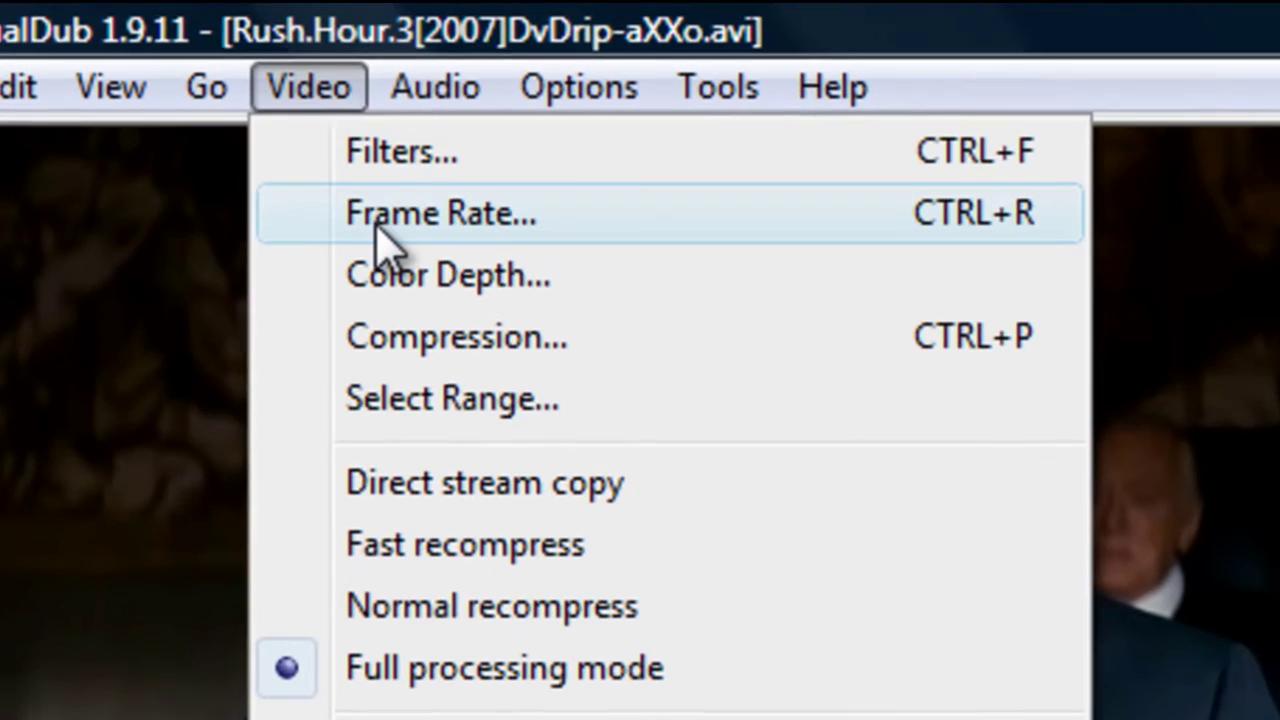
click(415, 158)
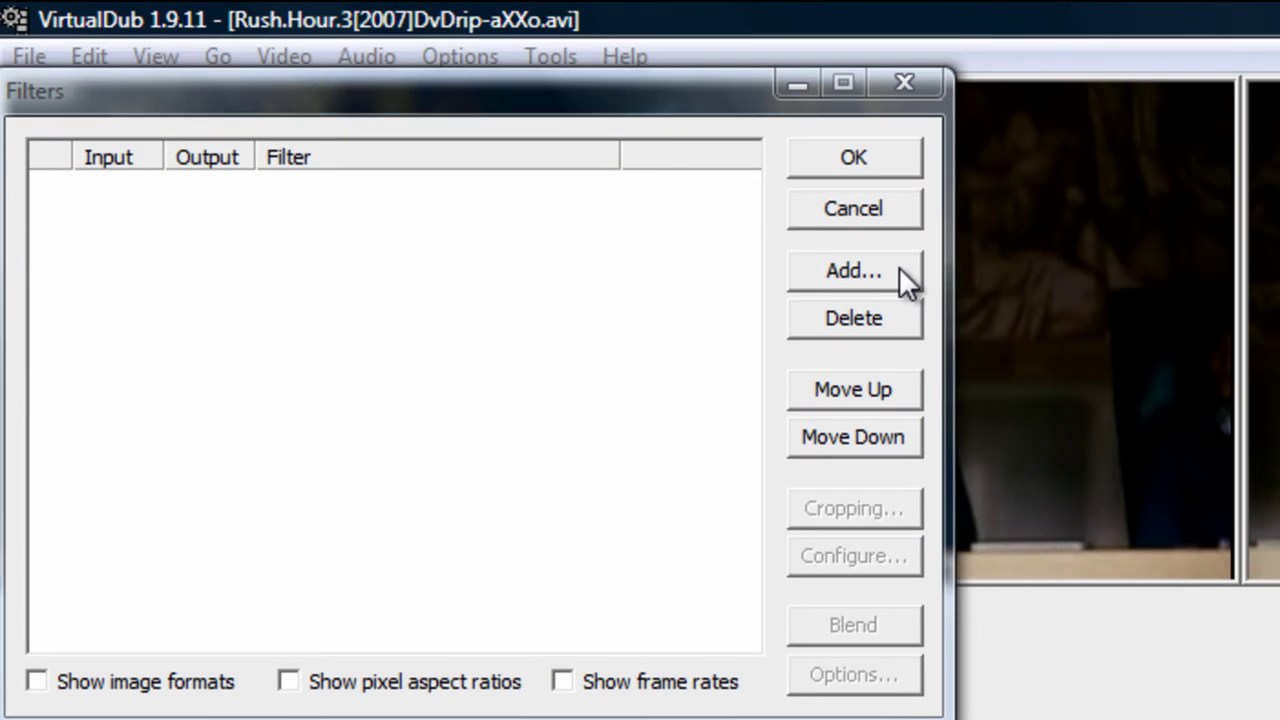
Step: Load the external Subtitler.vdf from the subtitler-2_4 folder and pick 'subtitler' in the Add Filter list
click(900, 274)
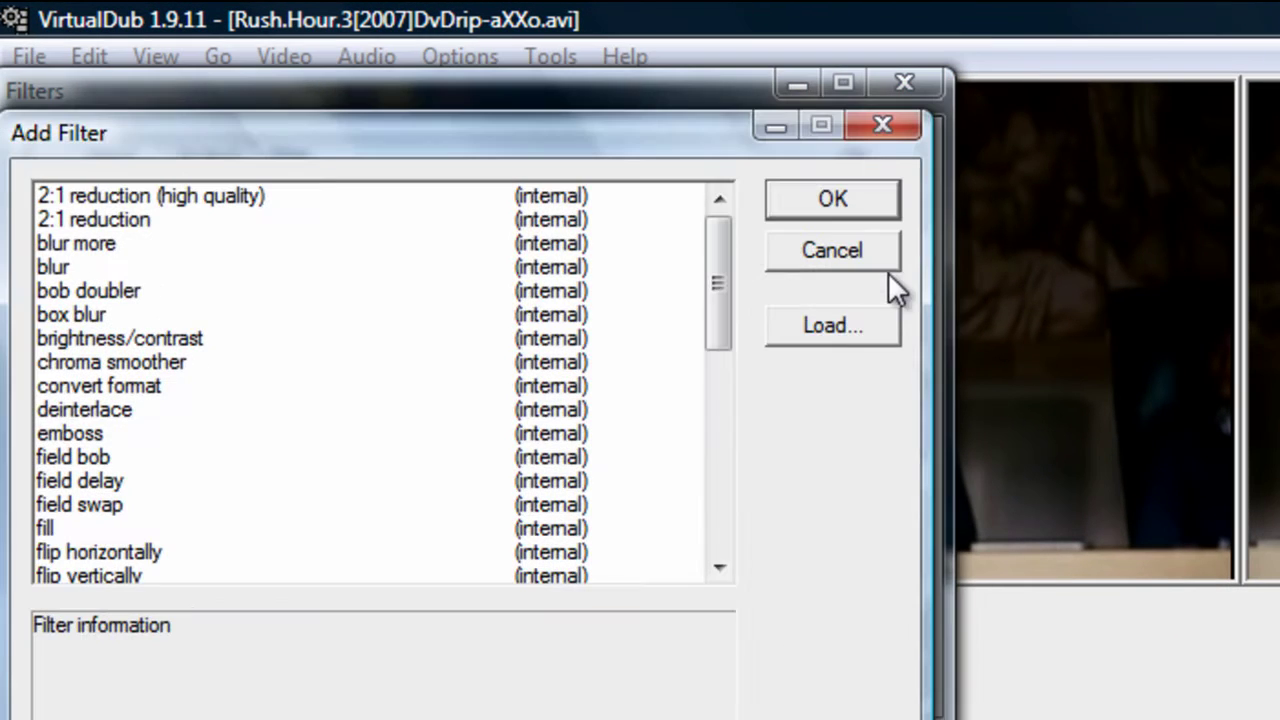
click(836, 325)
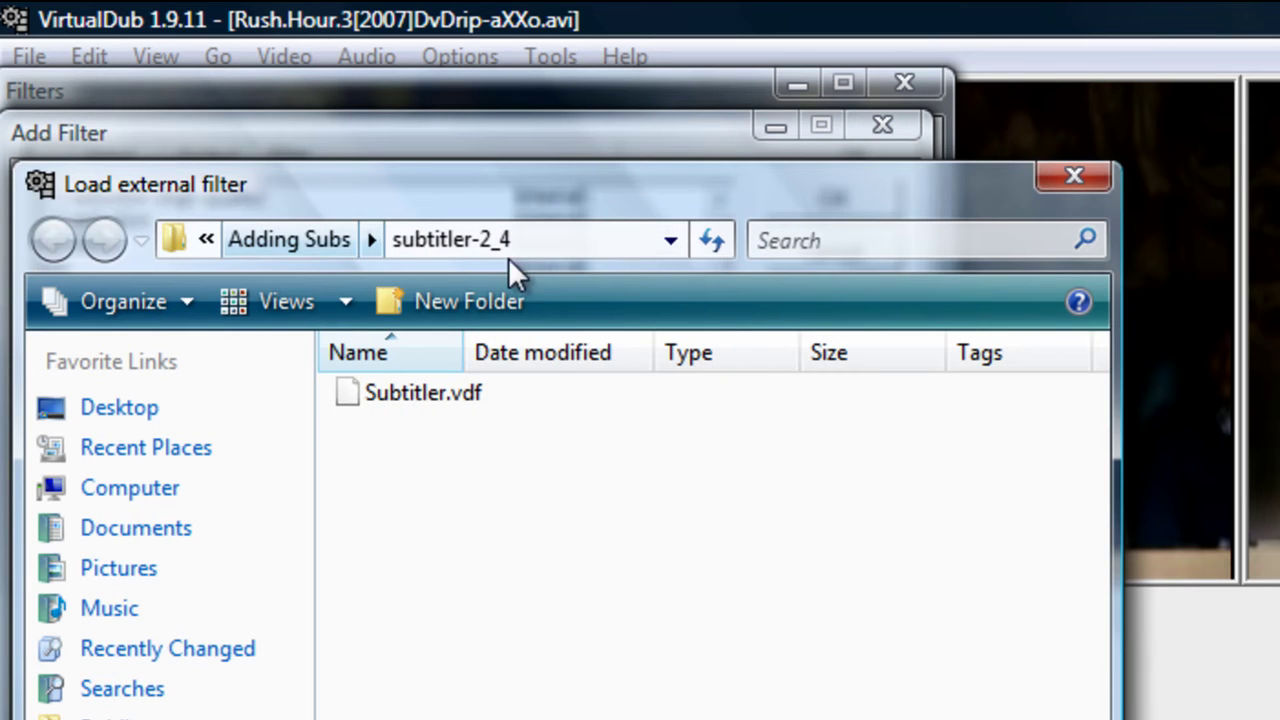
click(310, 240)
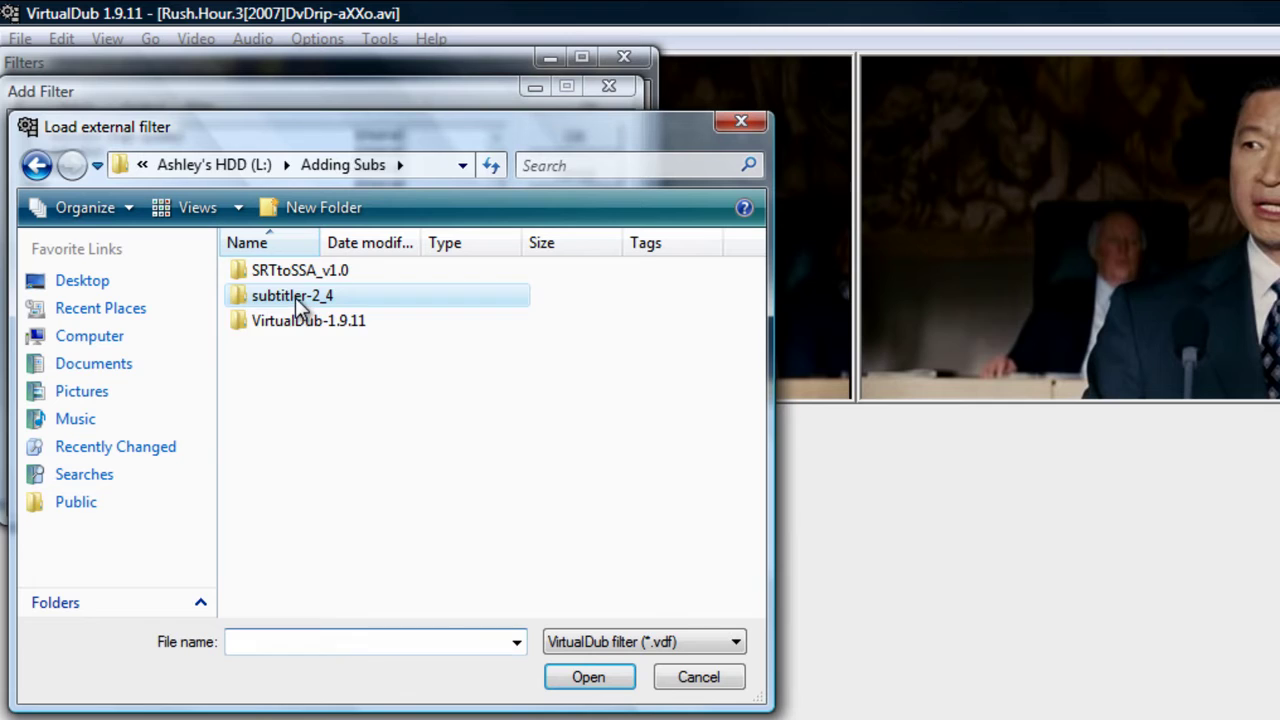
double_click(305, 308)
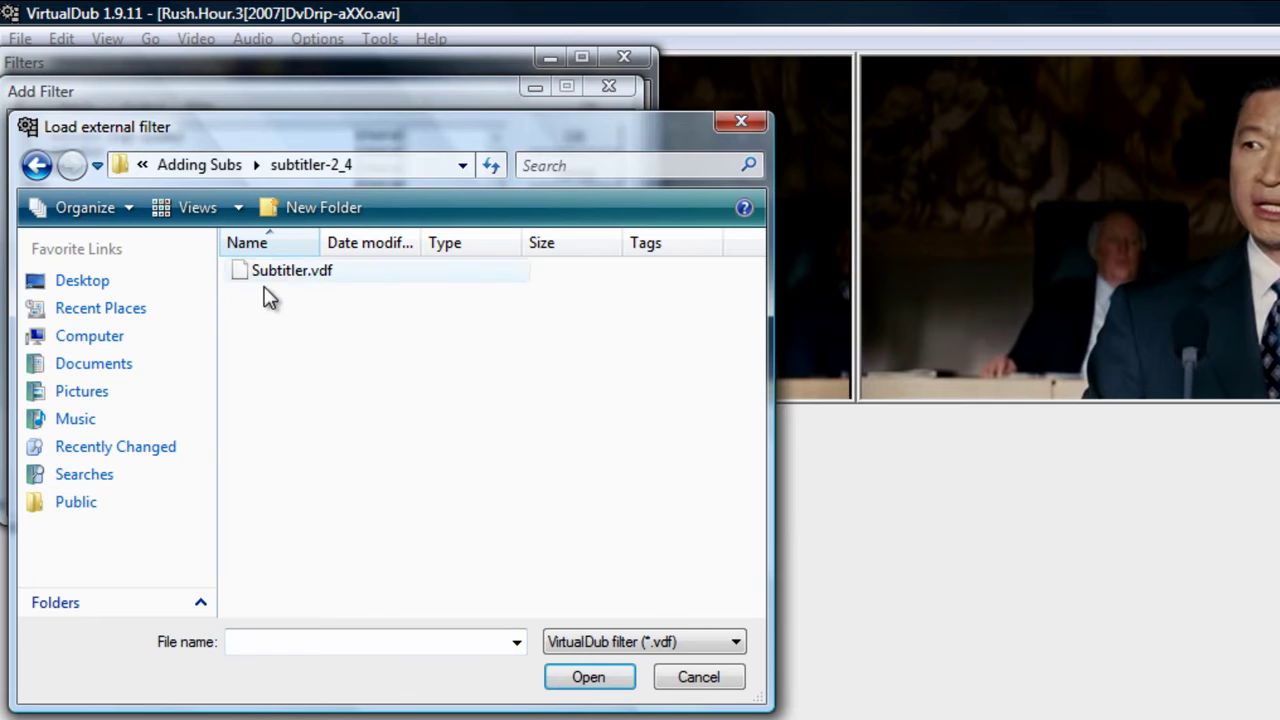
click(282, 283)
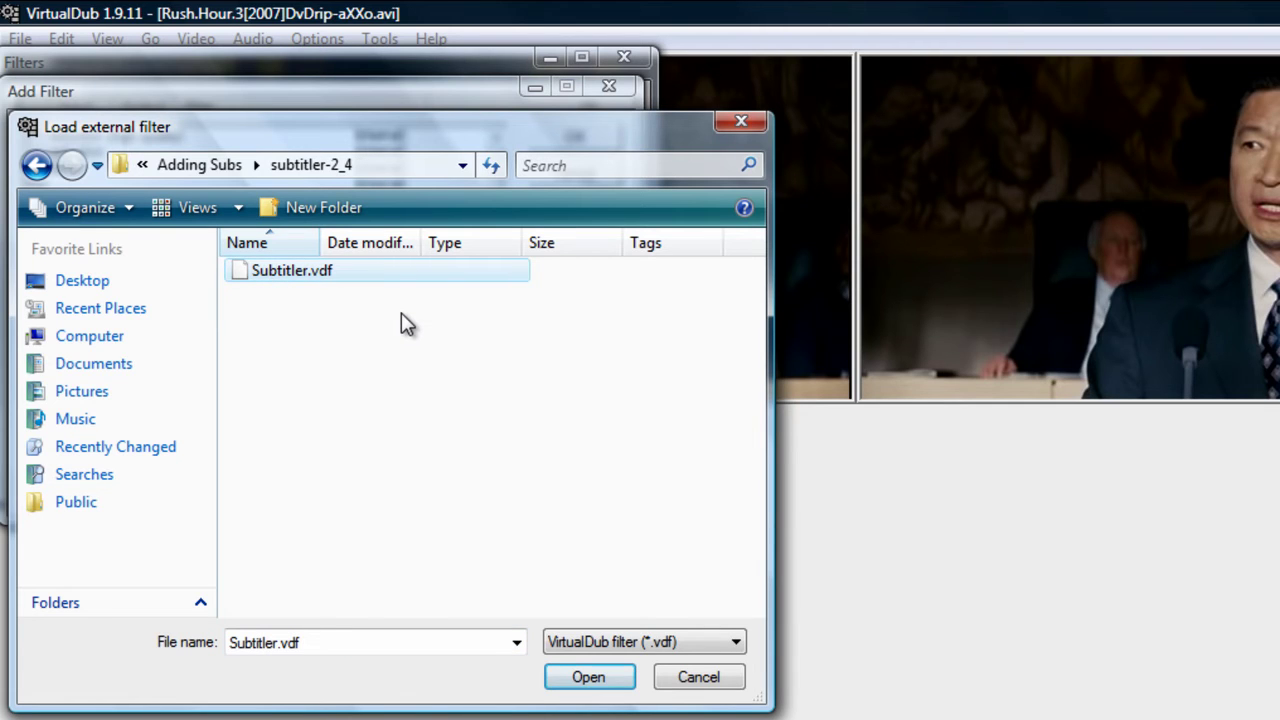
click(594, 686)
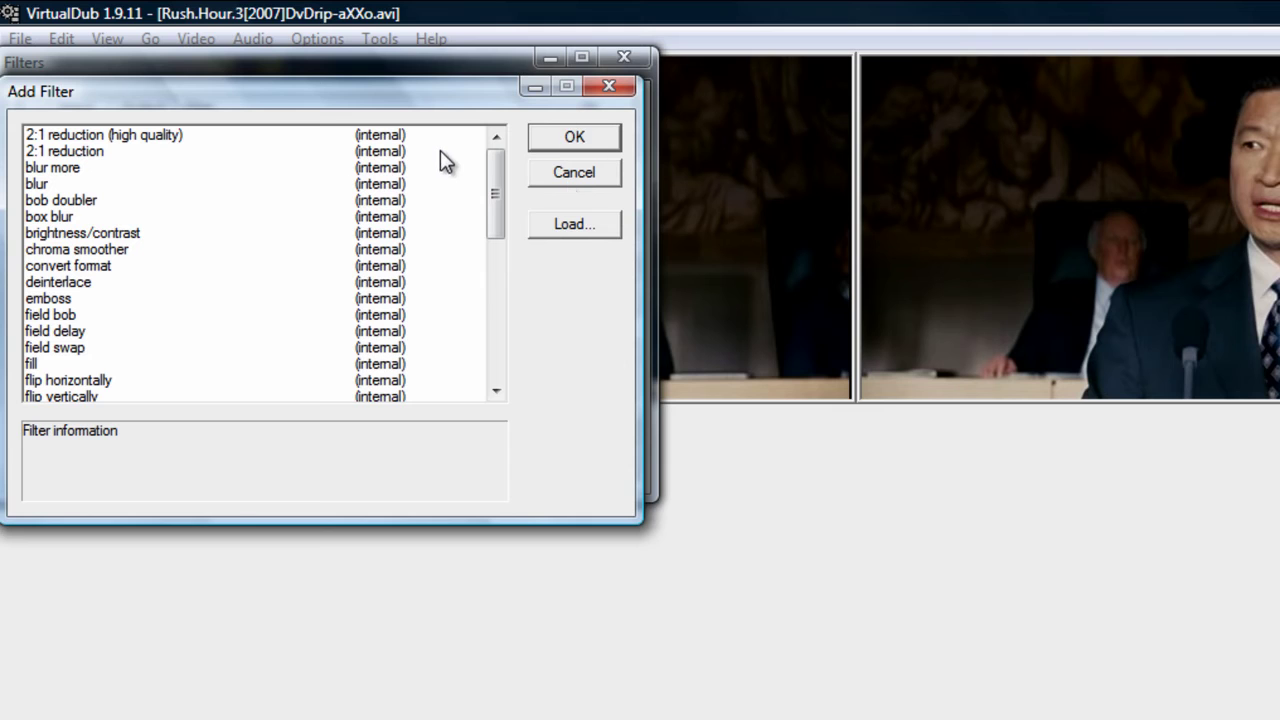
drag(495, 170, 486, 366)
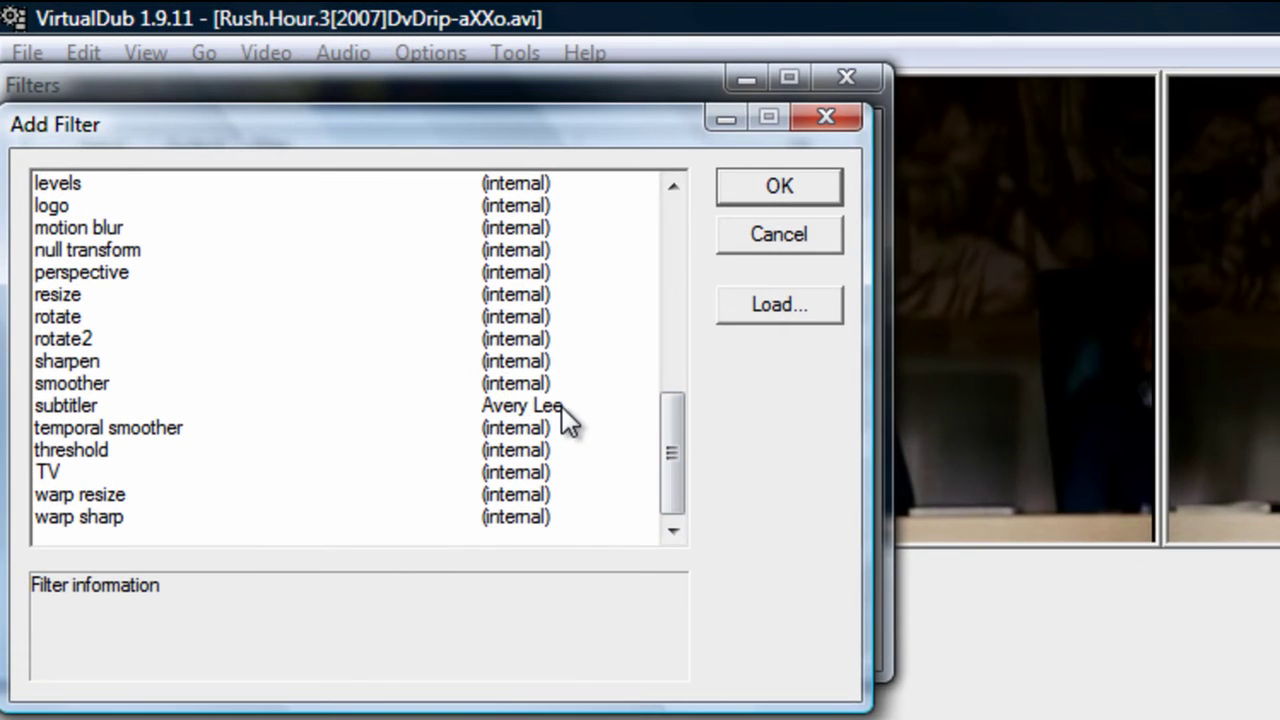
click(522, 378)
drag(683, 468, 652, 509)
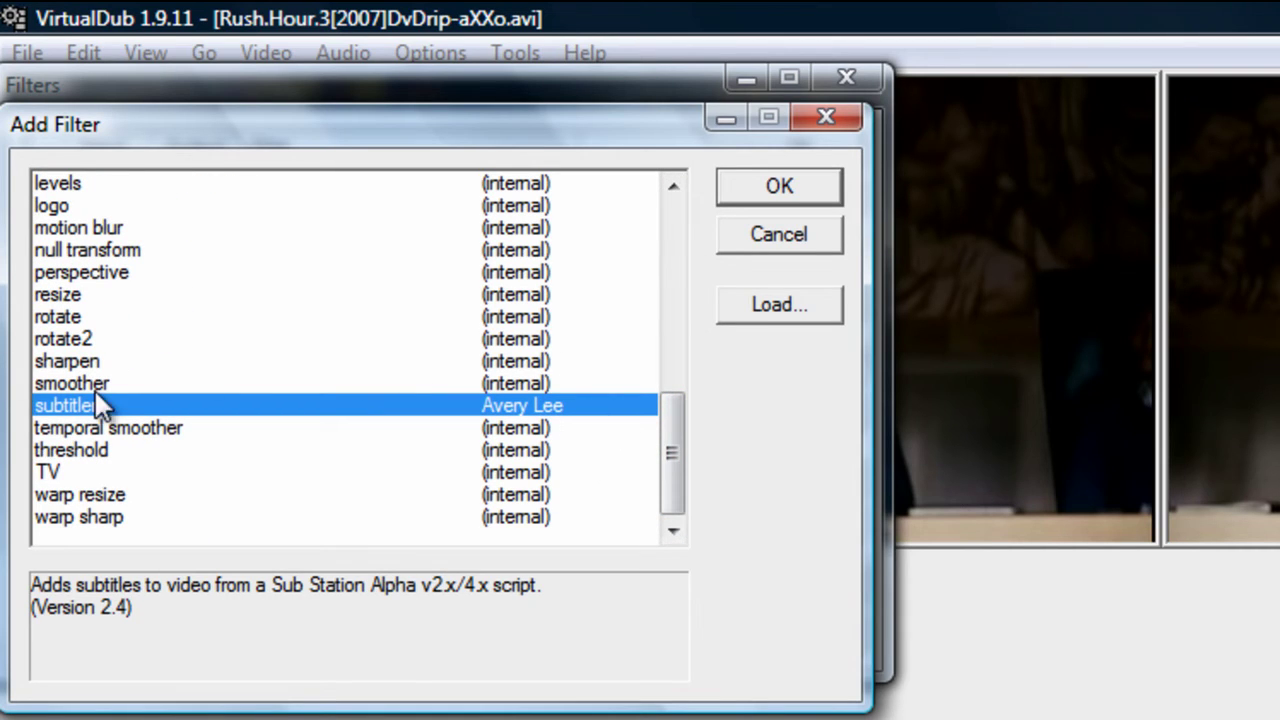
Step: Add the subtitler filter using the Rush Hour 3 English SSA script from the Rush.Hour.Trilogy[2007]DvDrip-aXXo folder
click(782, 185)
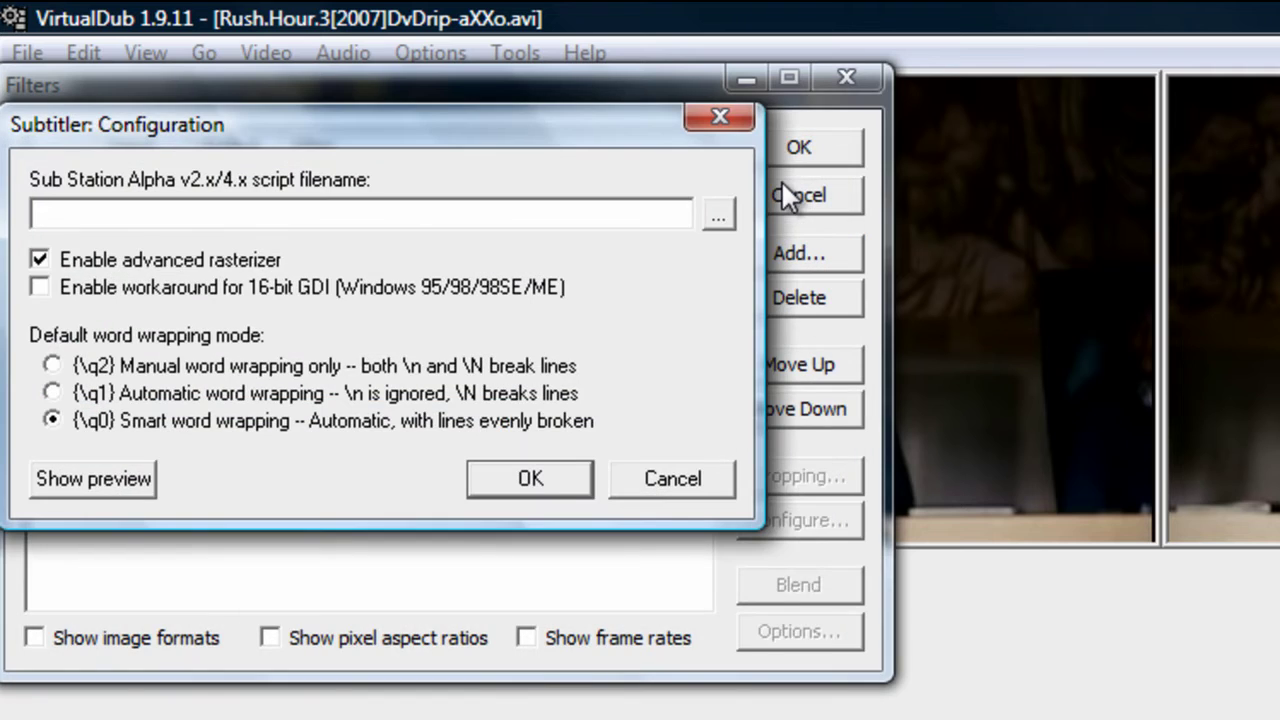
click(720, 216)
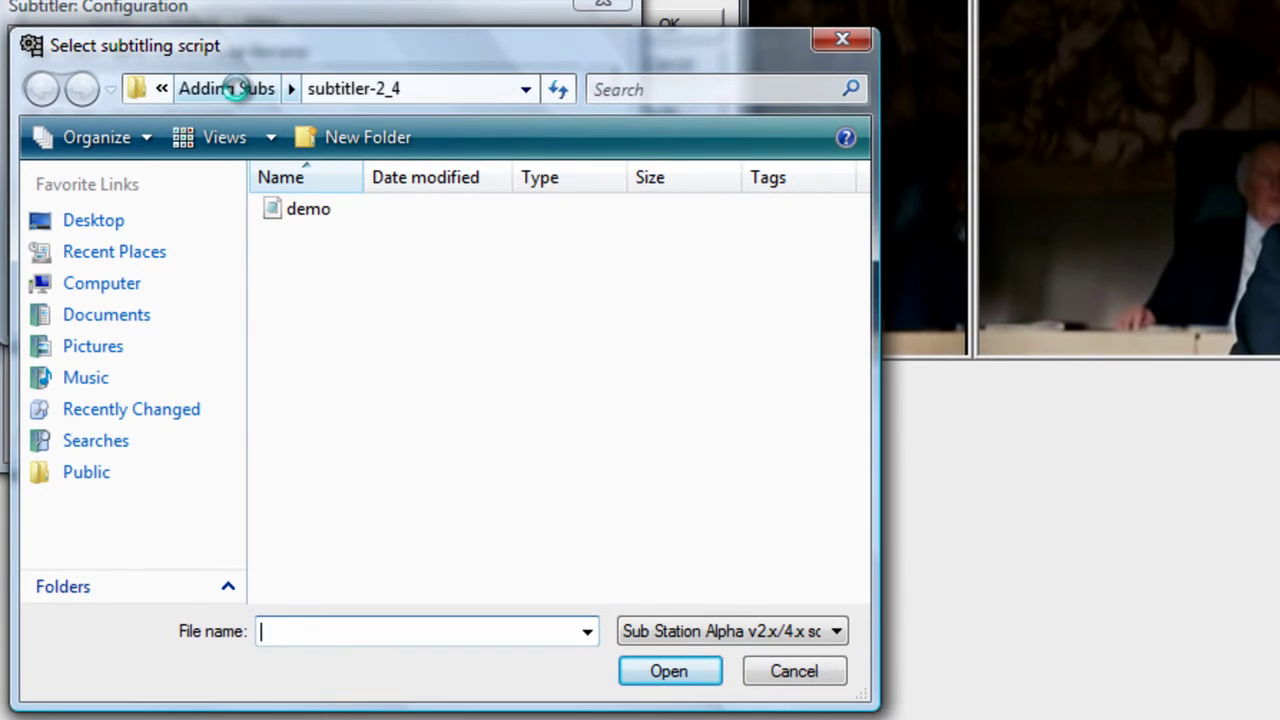
click(231, 103)
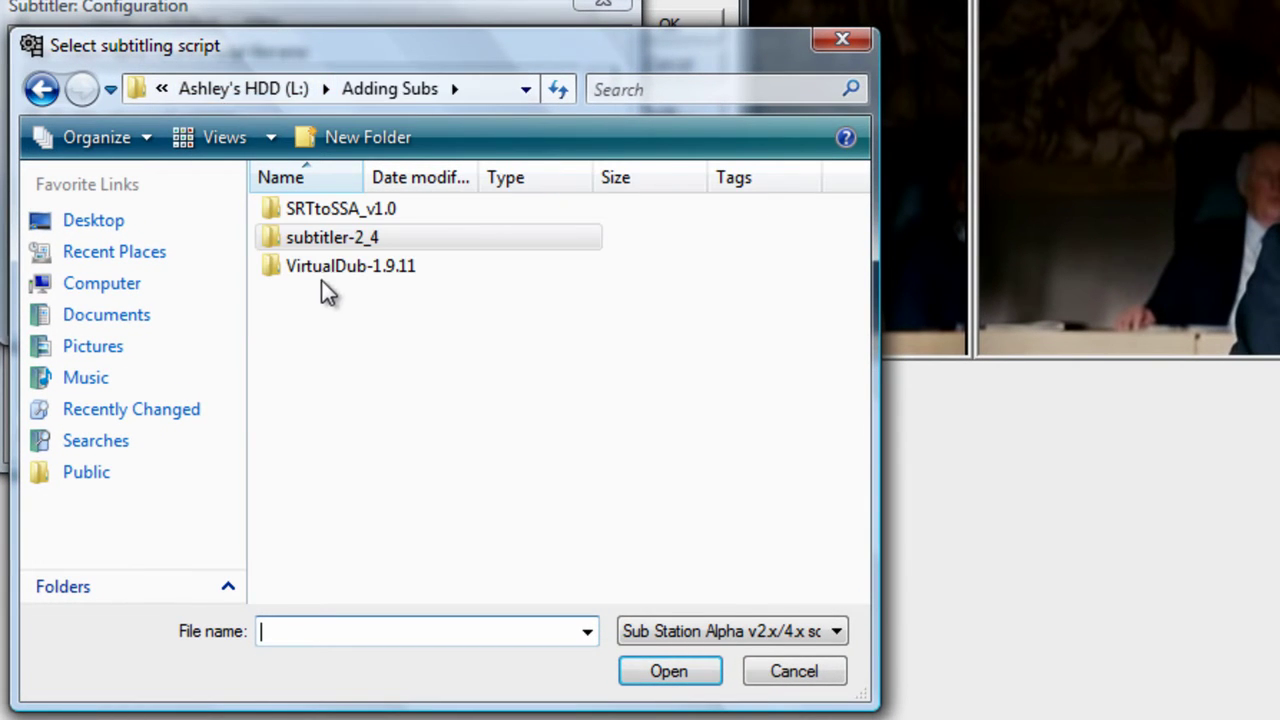
click(254, 92)
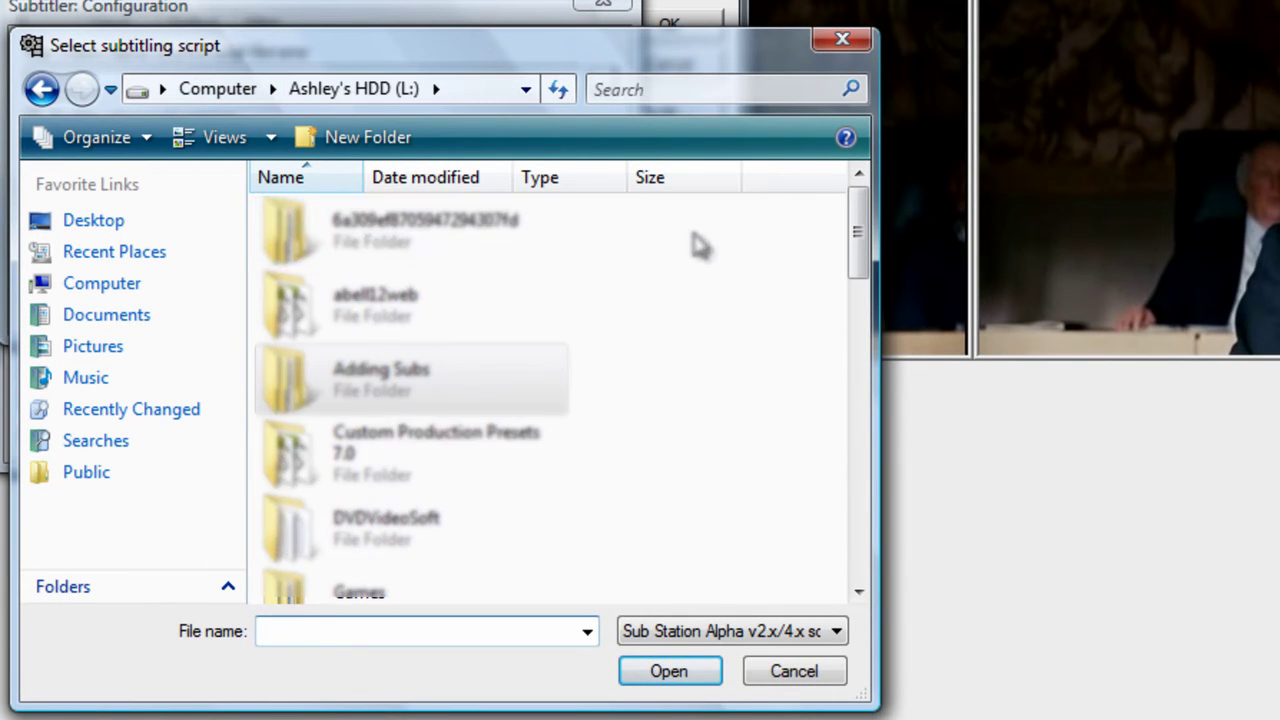
drag(854, 263, 858, 340)
double_click(400, 410)
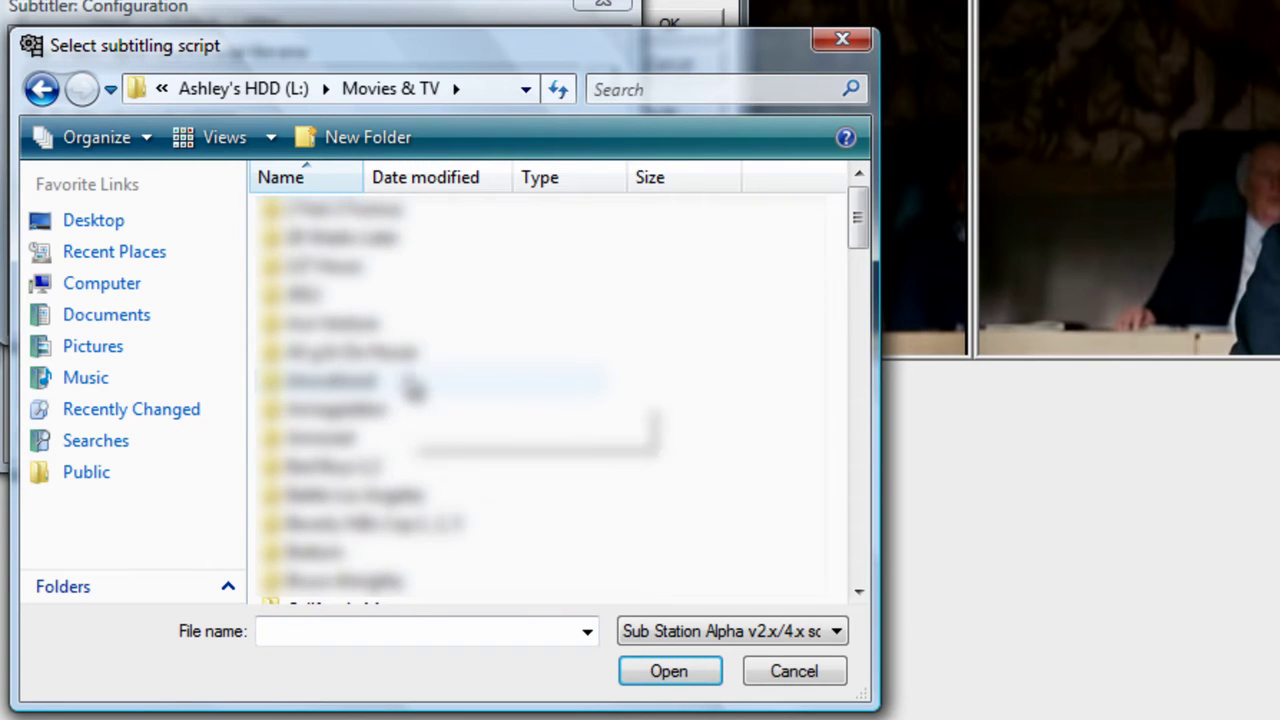
double_click(375, 240)
double_click(370, 238)
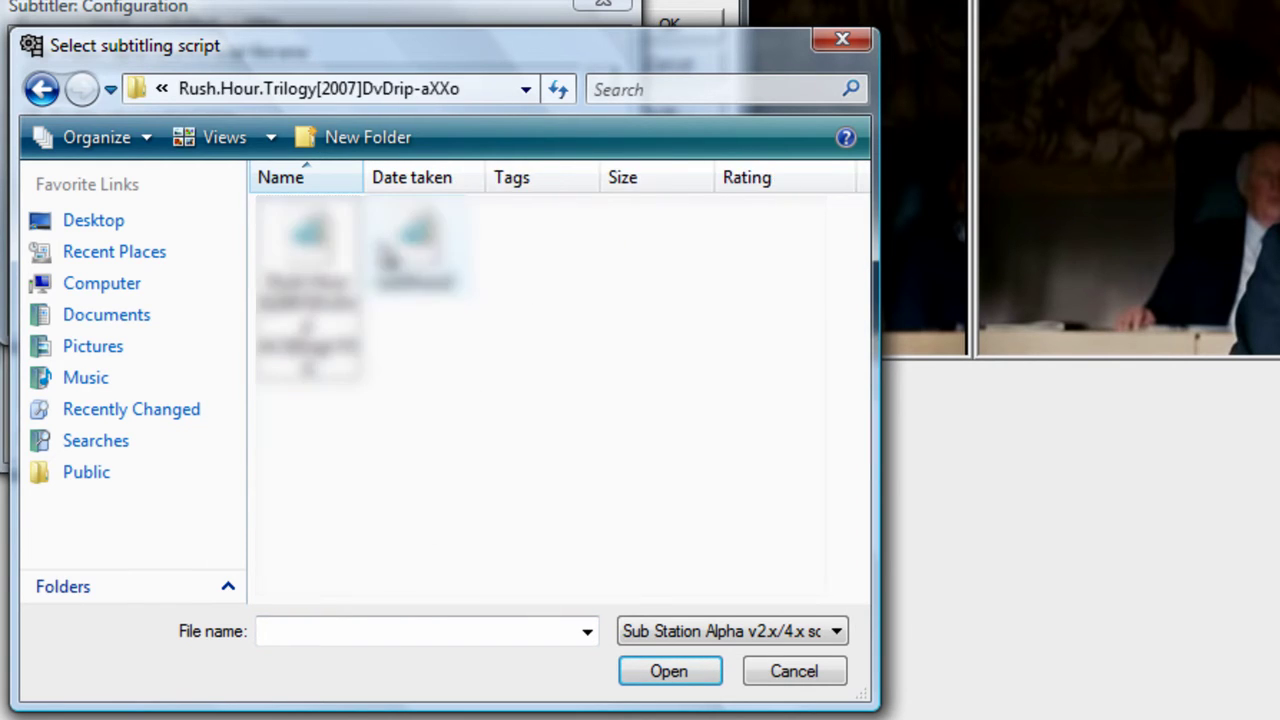
click(305, 250)
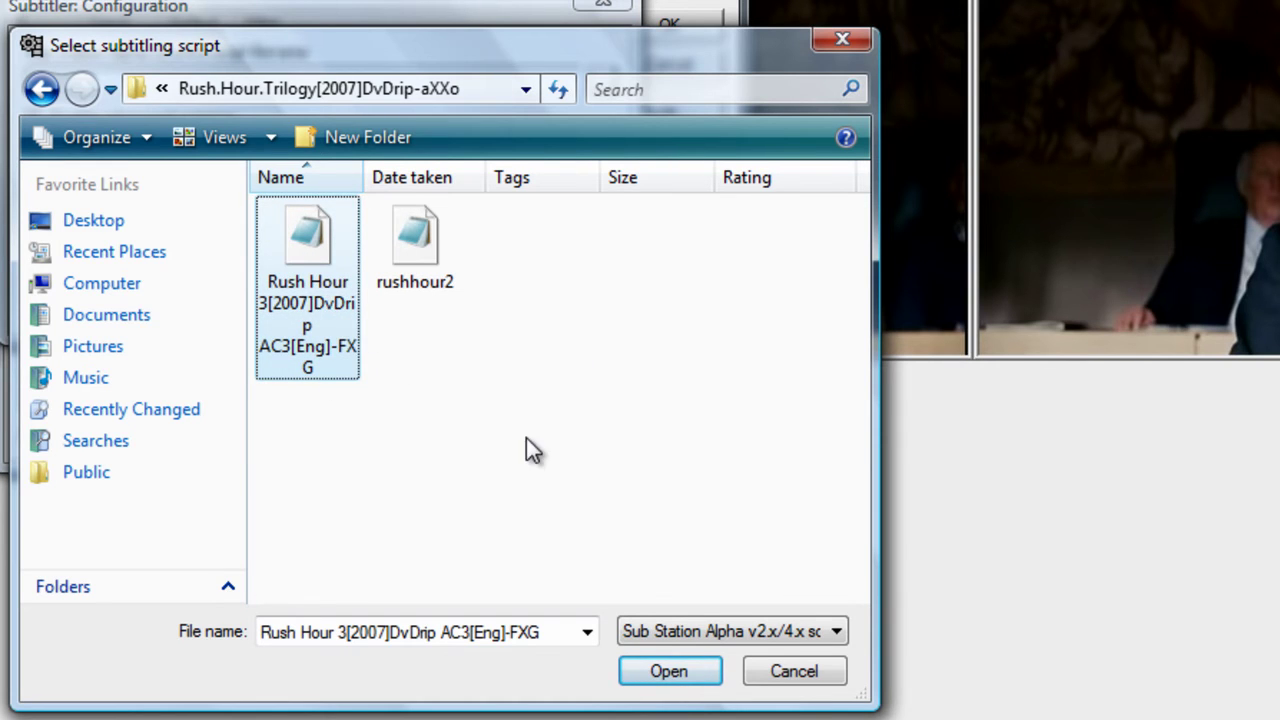
click(668, 672)
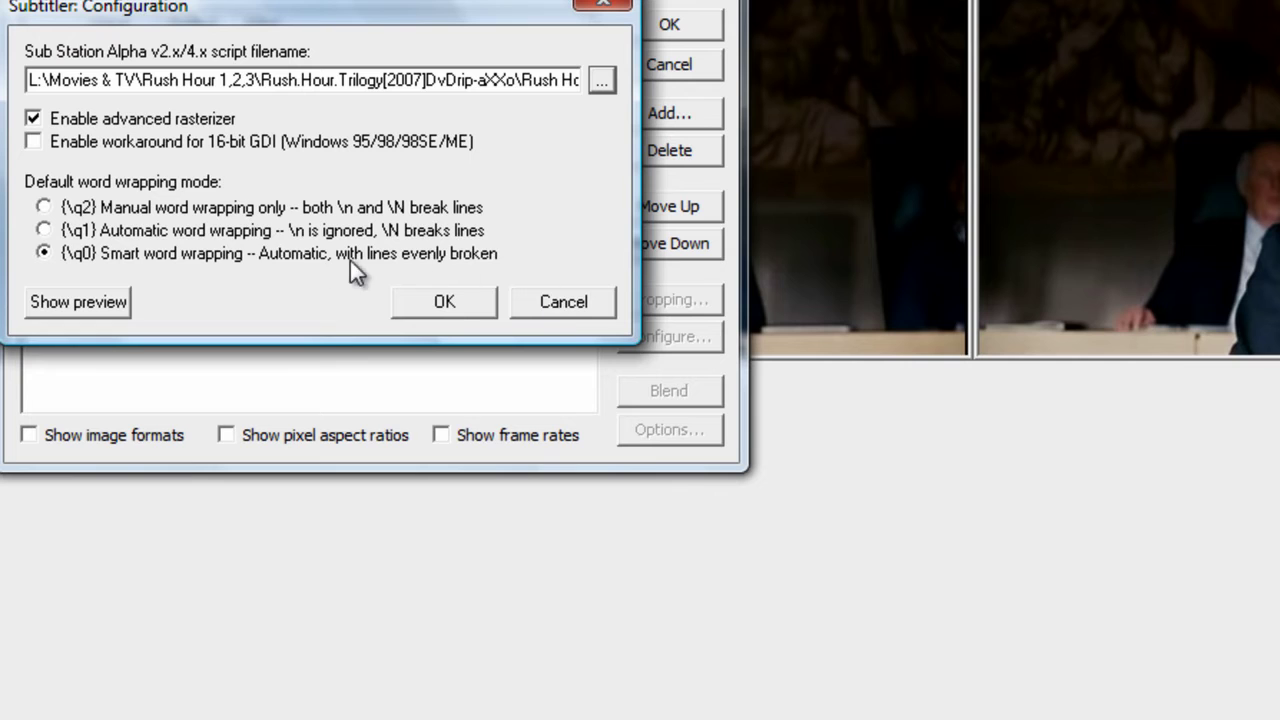
Step: Accept the subtitler settings, keep it in the filter chain, and seek partway into the movie
click(452, 298)
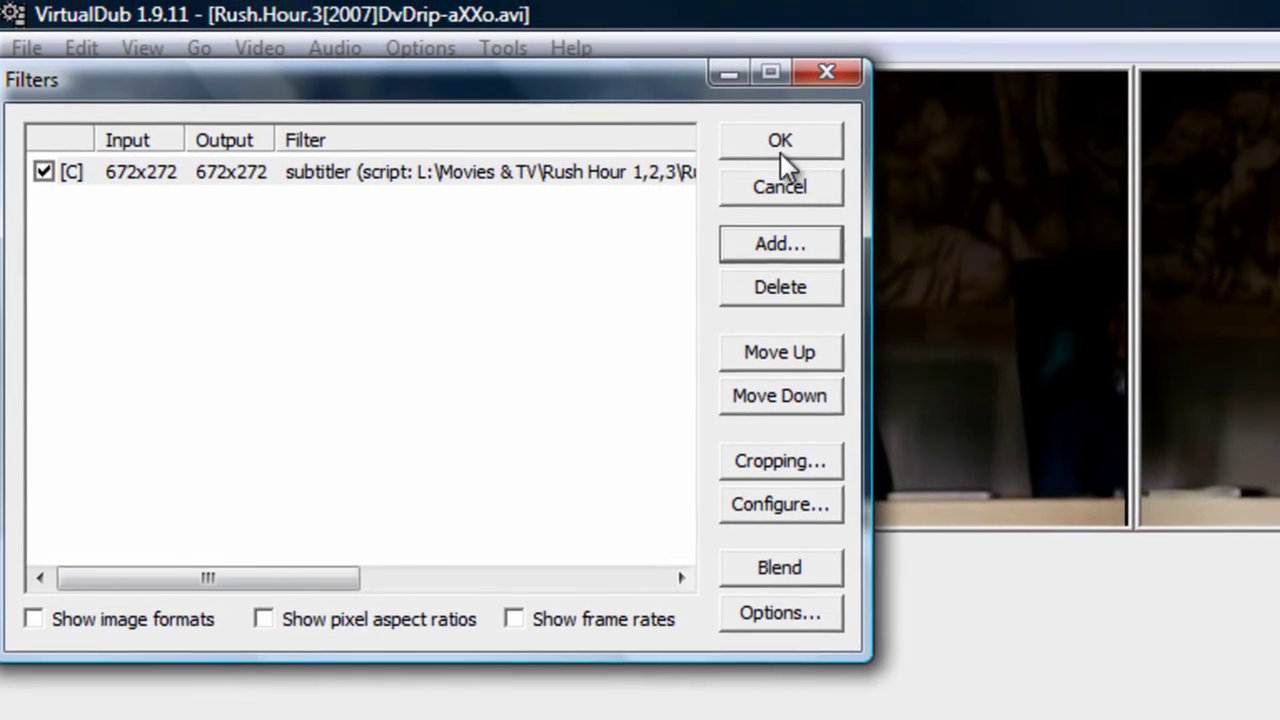
click(783, 143)
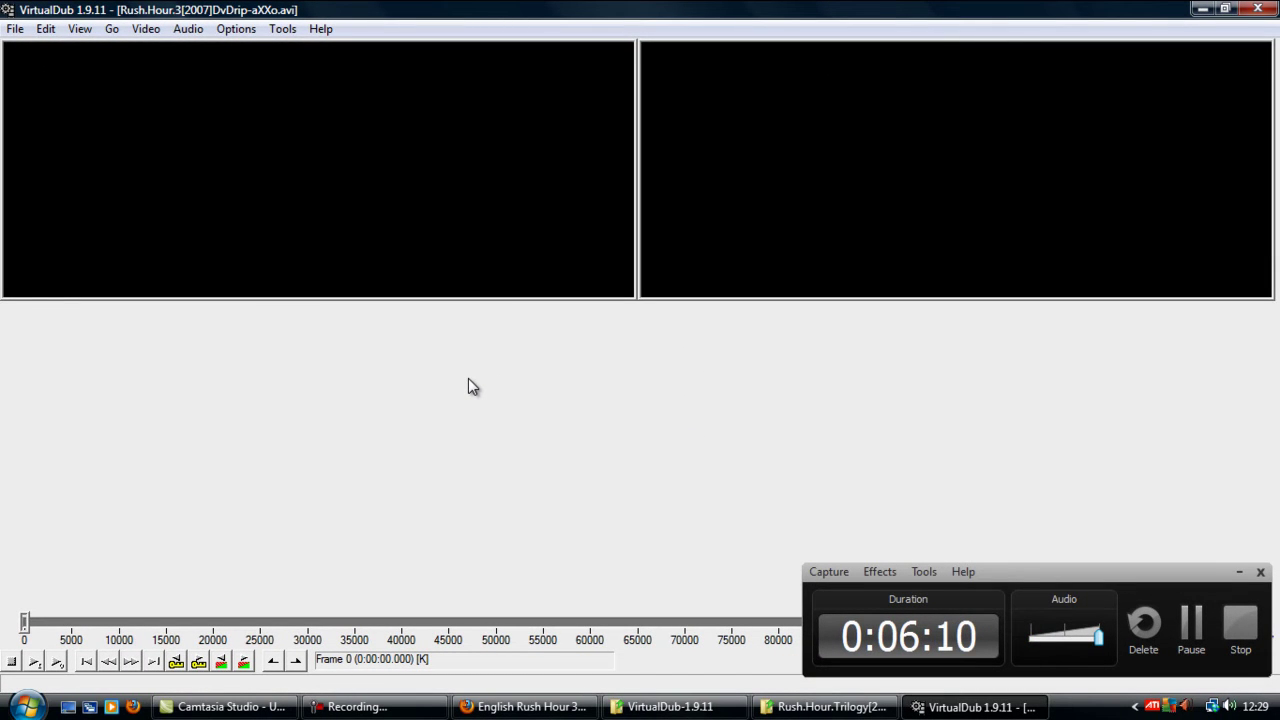
click(76, 628)
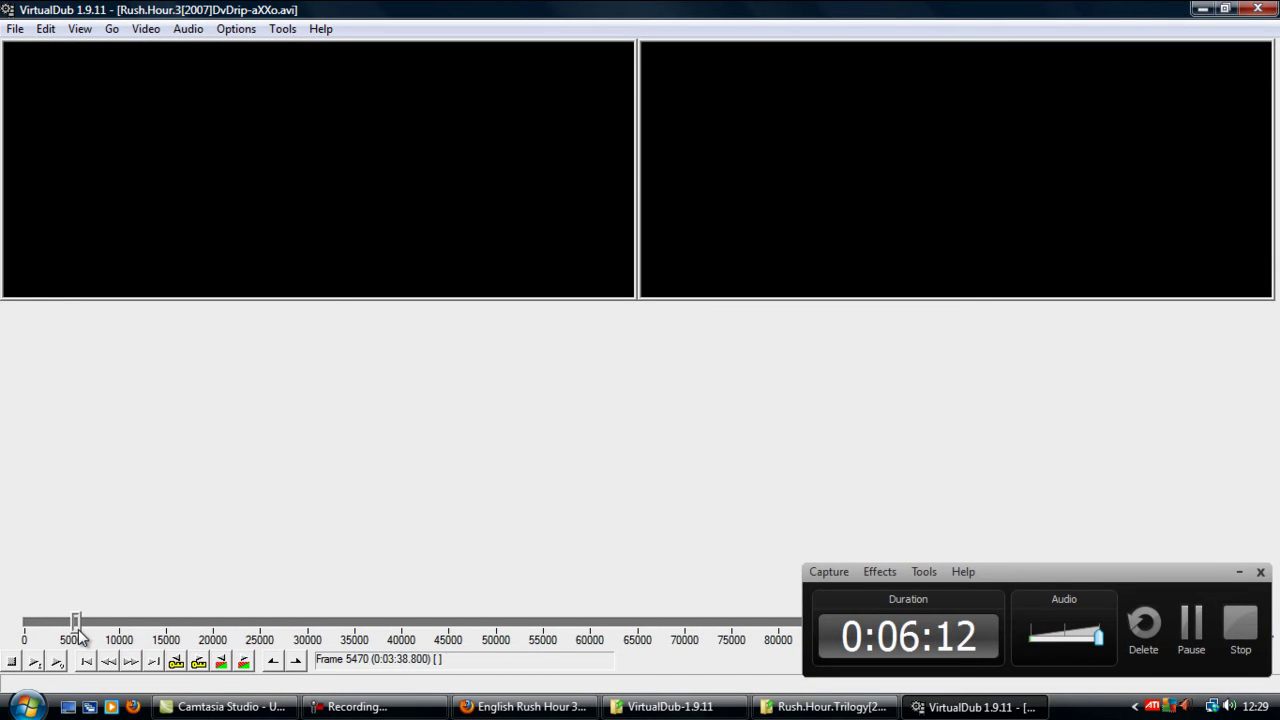
drag(77, 627, 145, 641)
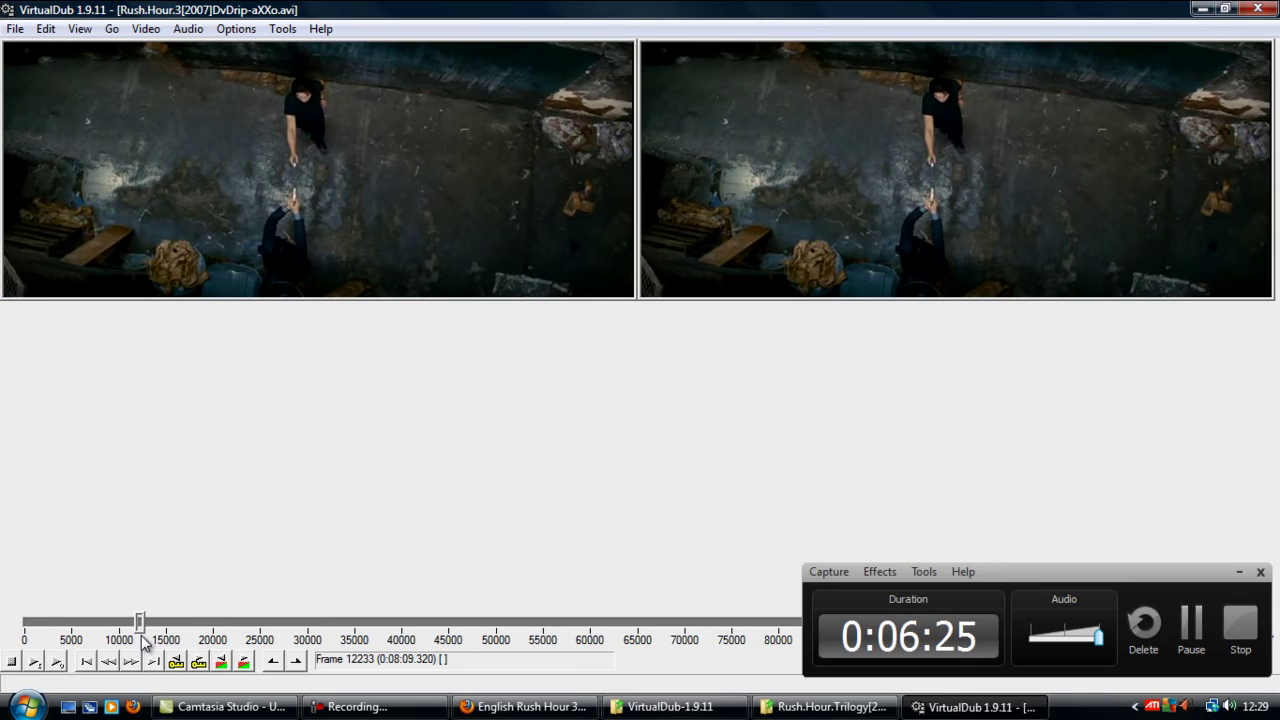
Step: Play and stop the filtered output, then scrub to frame 24566 showing burned-in subtitles
click(57, 663)
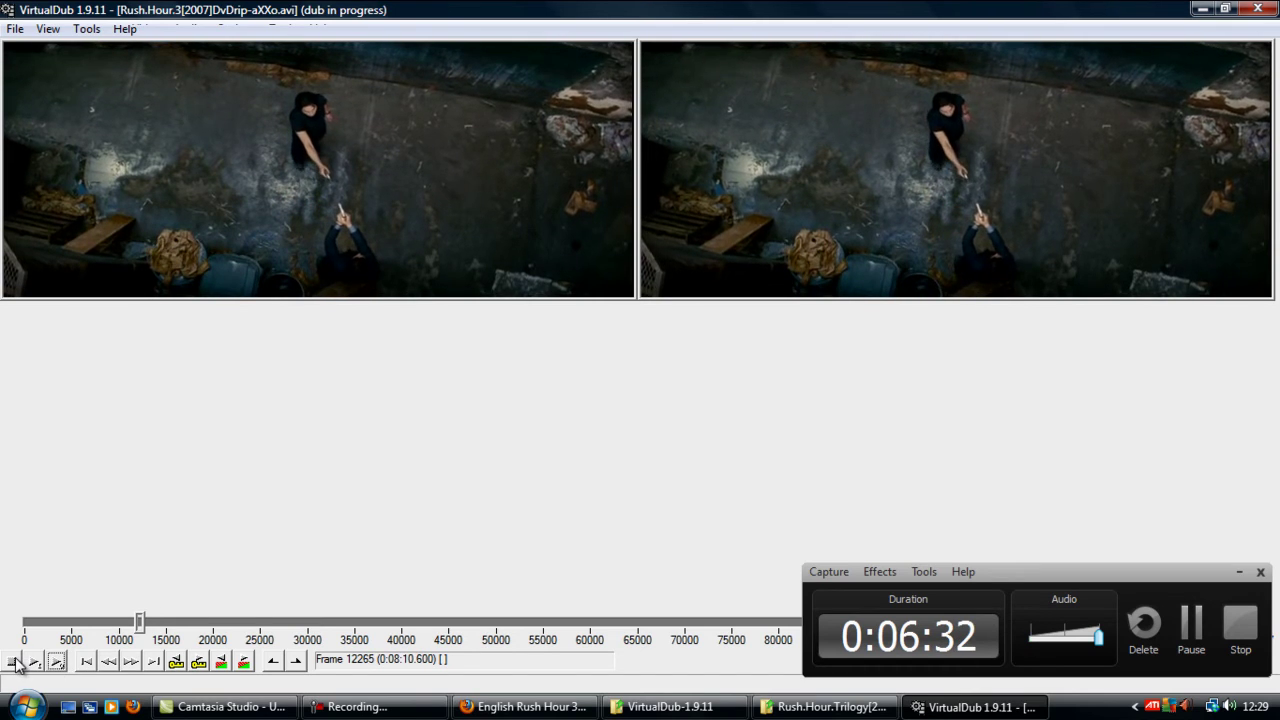
click(45, 662)
drag(143, 625, 567, 648)
drag(588, 648, 258, 649)
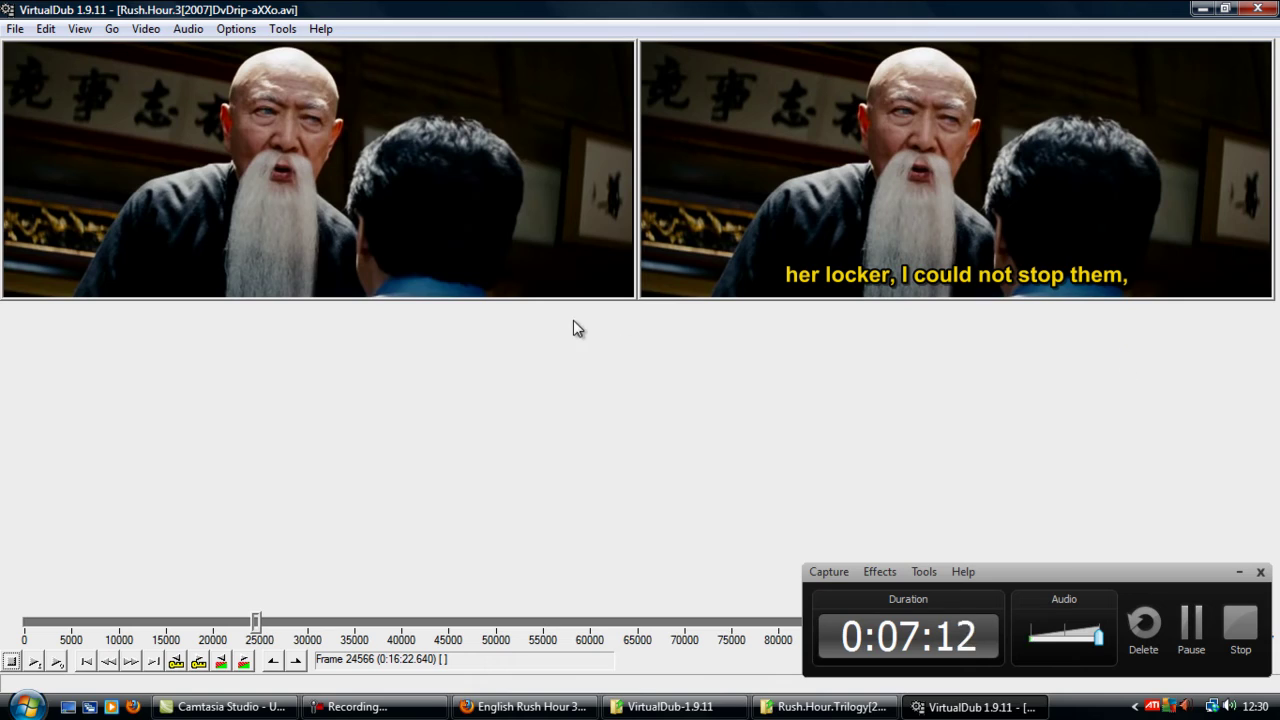
Step: Choose Xvid MPEG-4 Codec as the video compressor
mouse_move(219, 707)
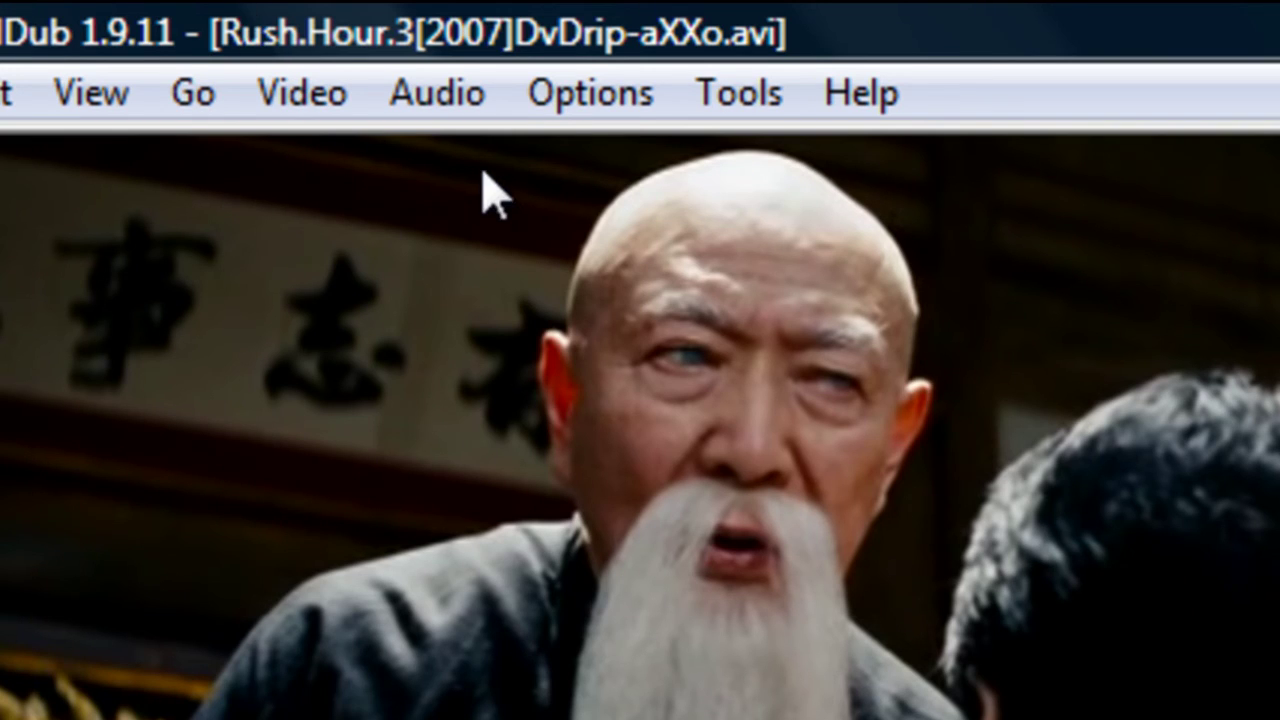
click(292, 96)
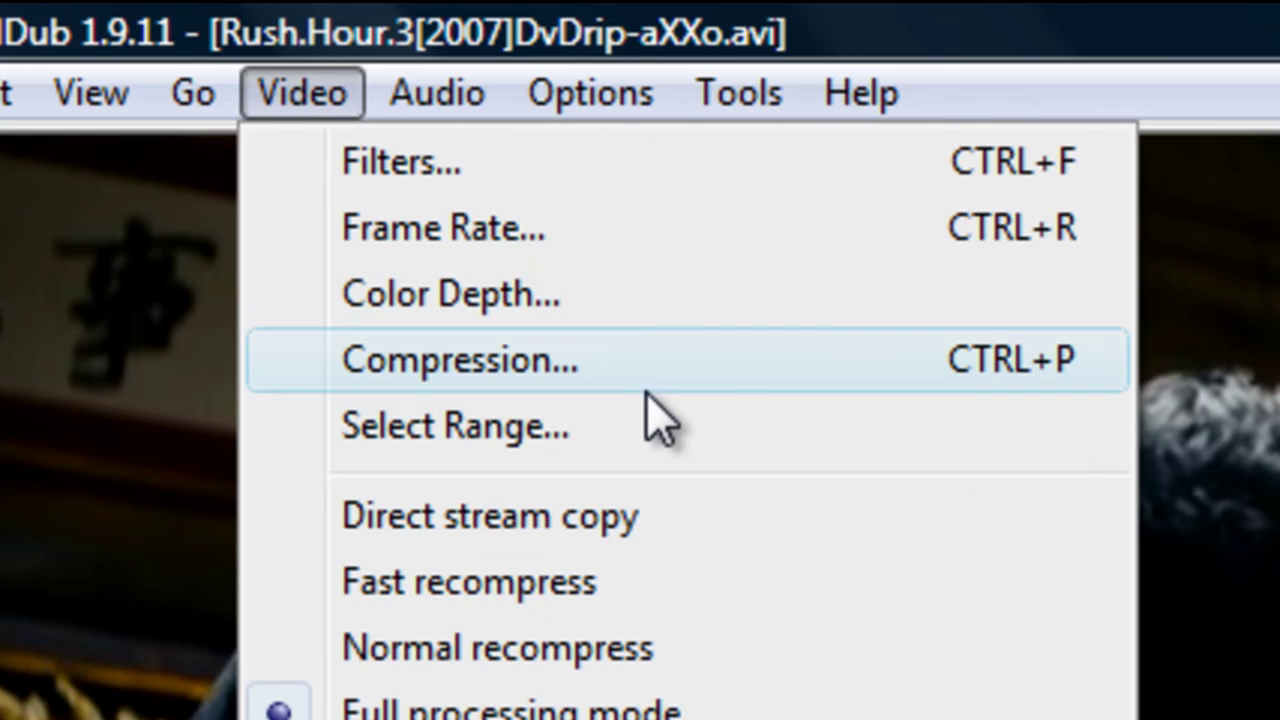
click(529, 378)
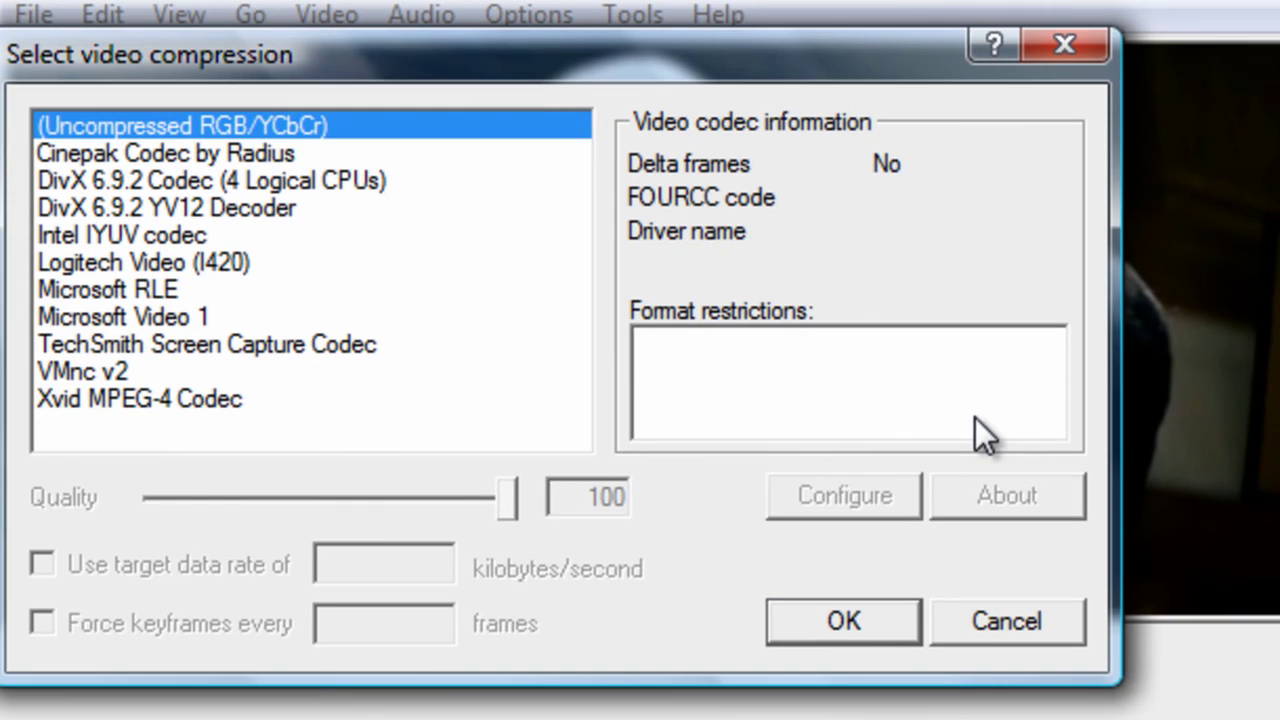
click(217, 402)
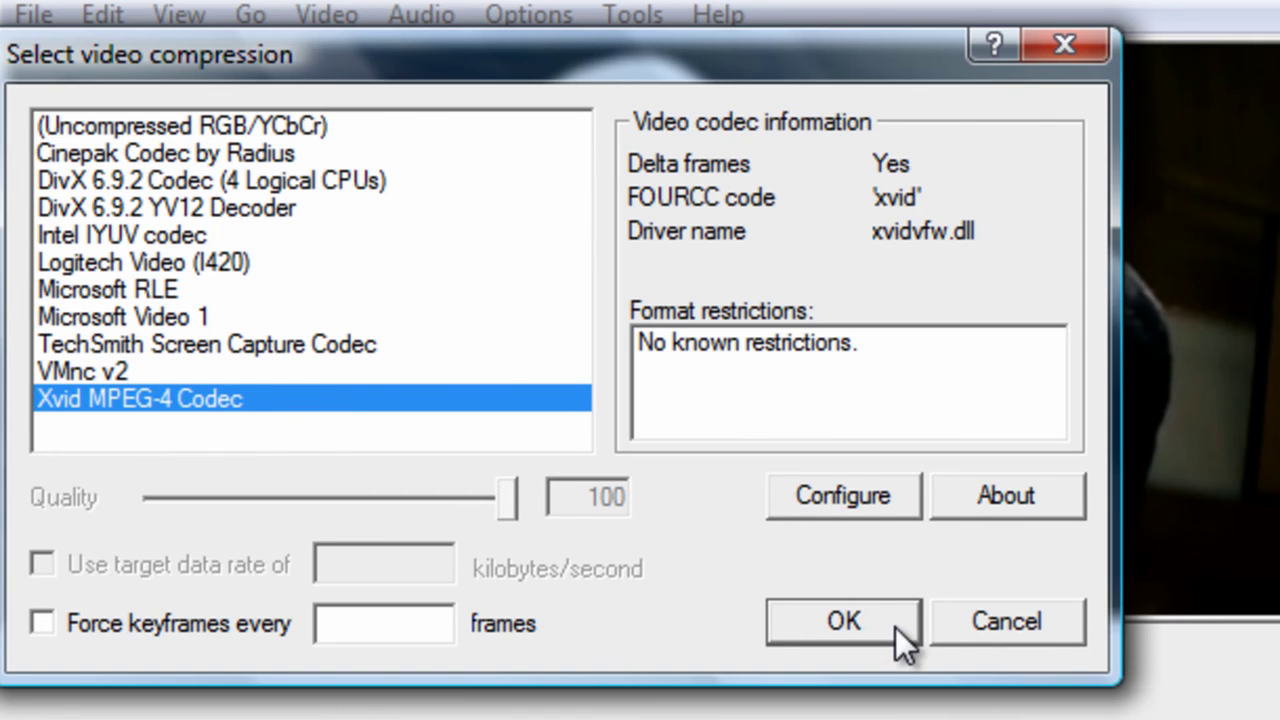
click(843, 623)
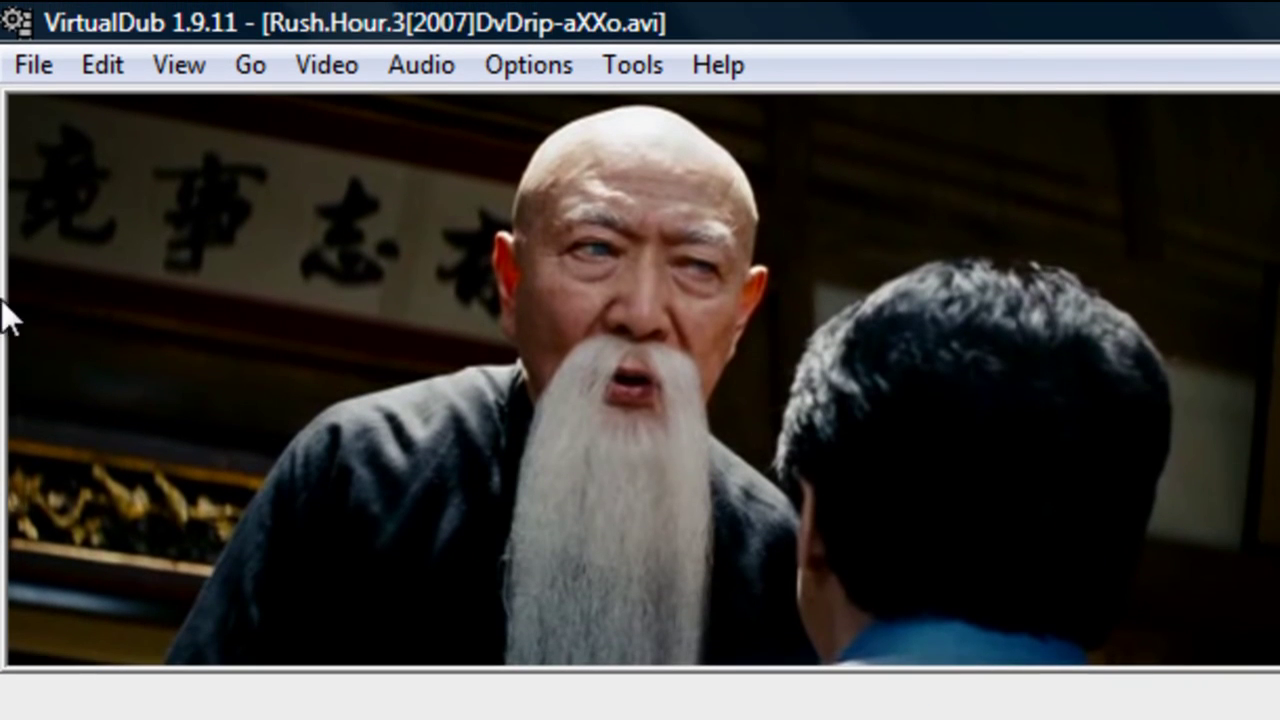
Step: Start Save as AVI, trim the suggested file name, then cancel without writing a file
click(47, 72)
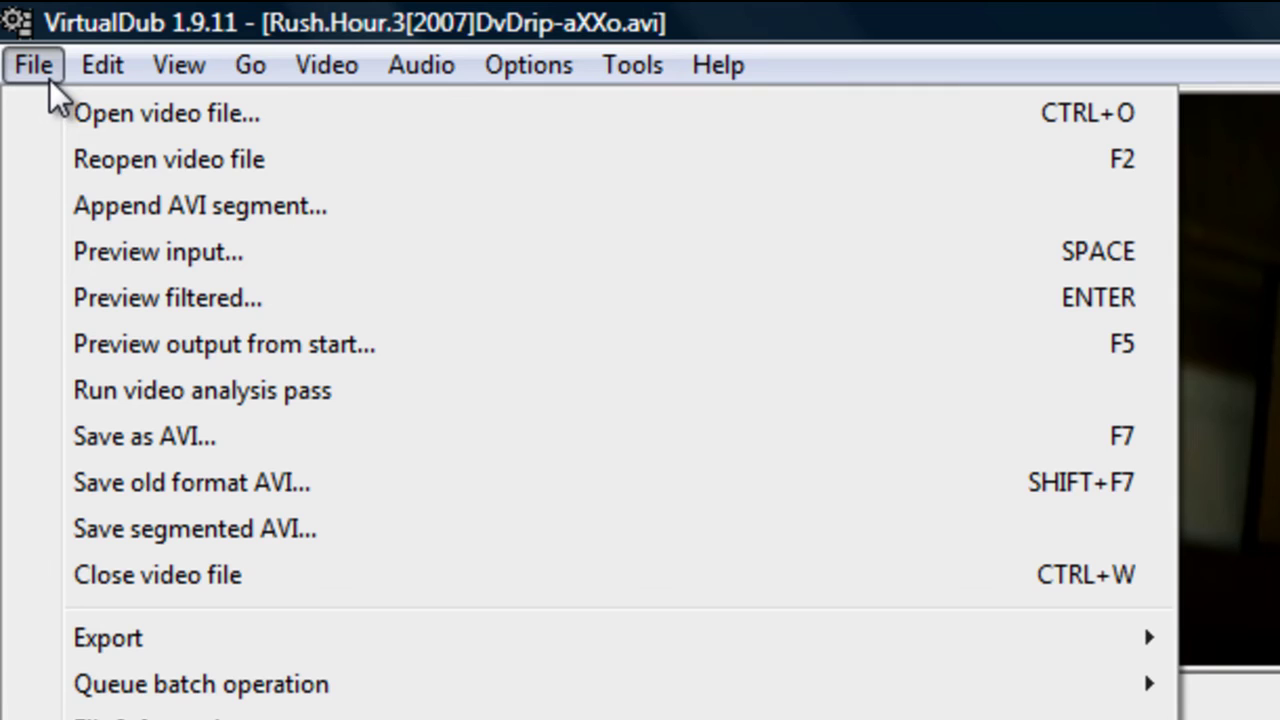
click(337, 440)
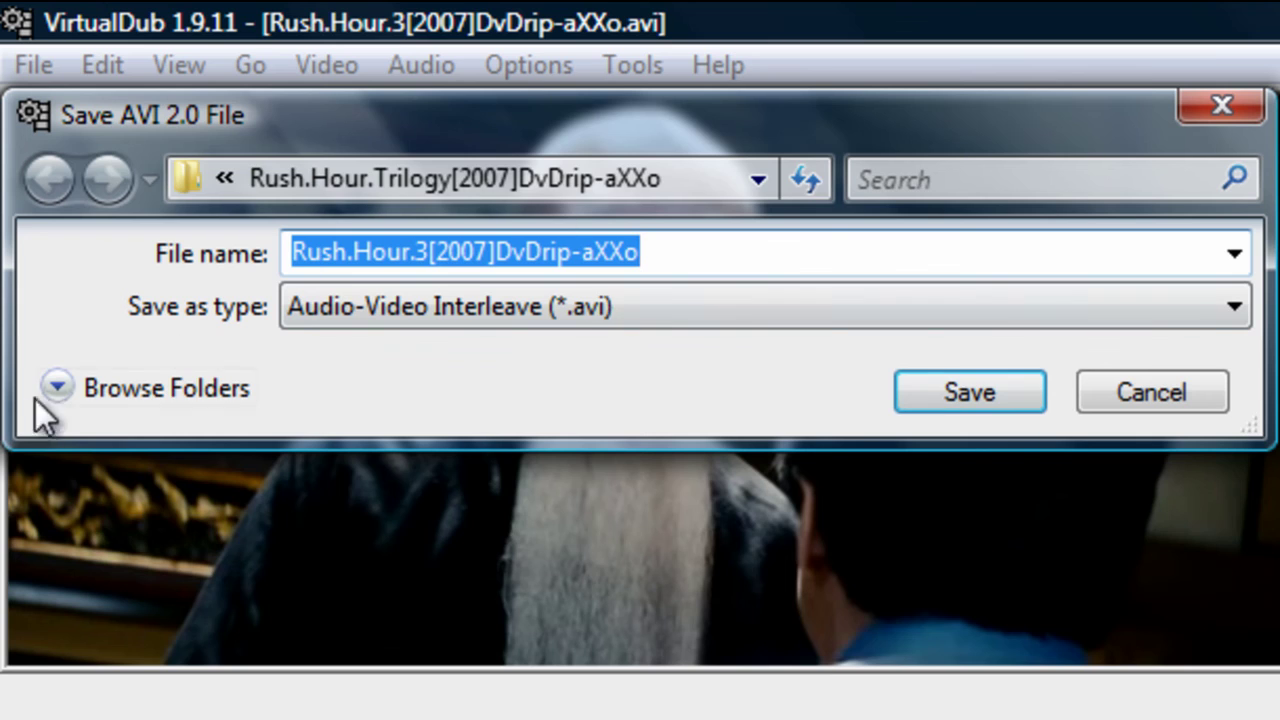
click(45, 395)
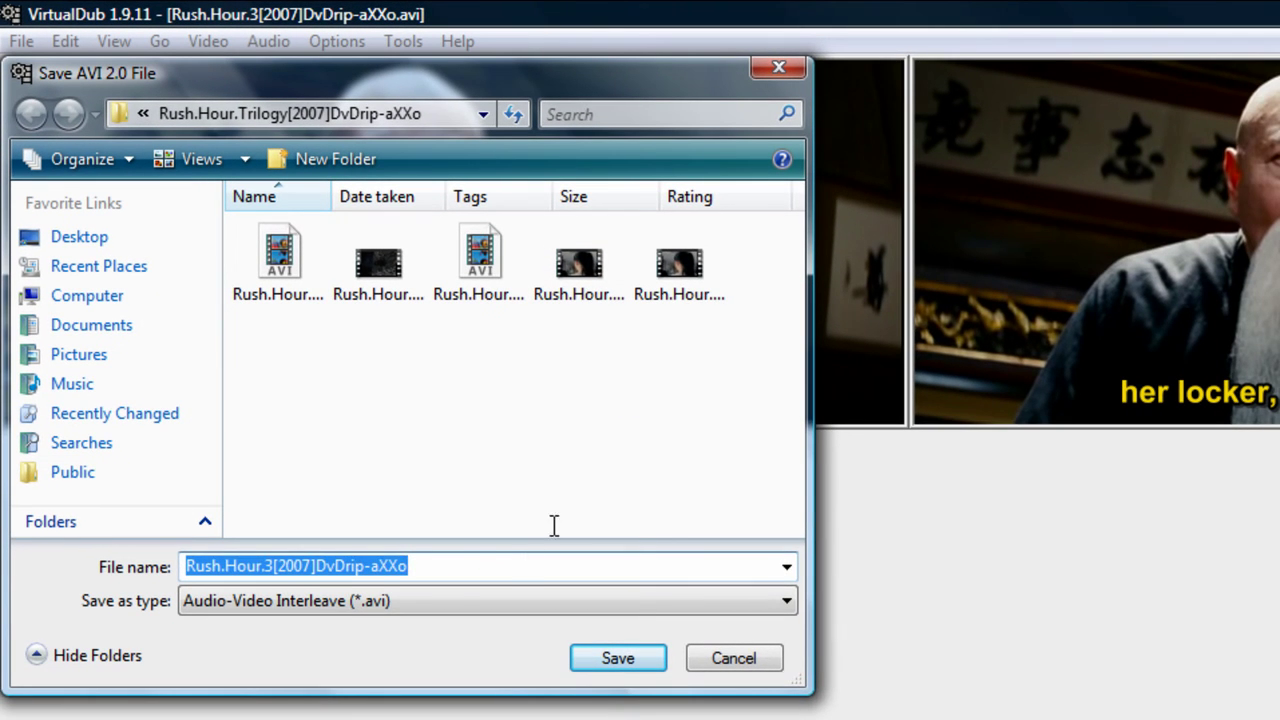
click(487, 567)
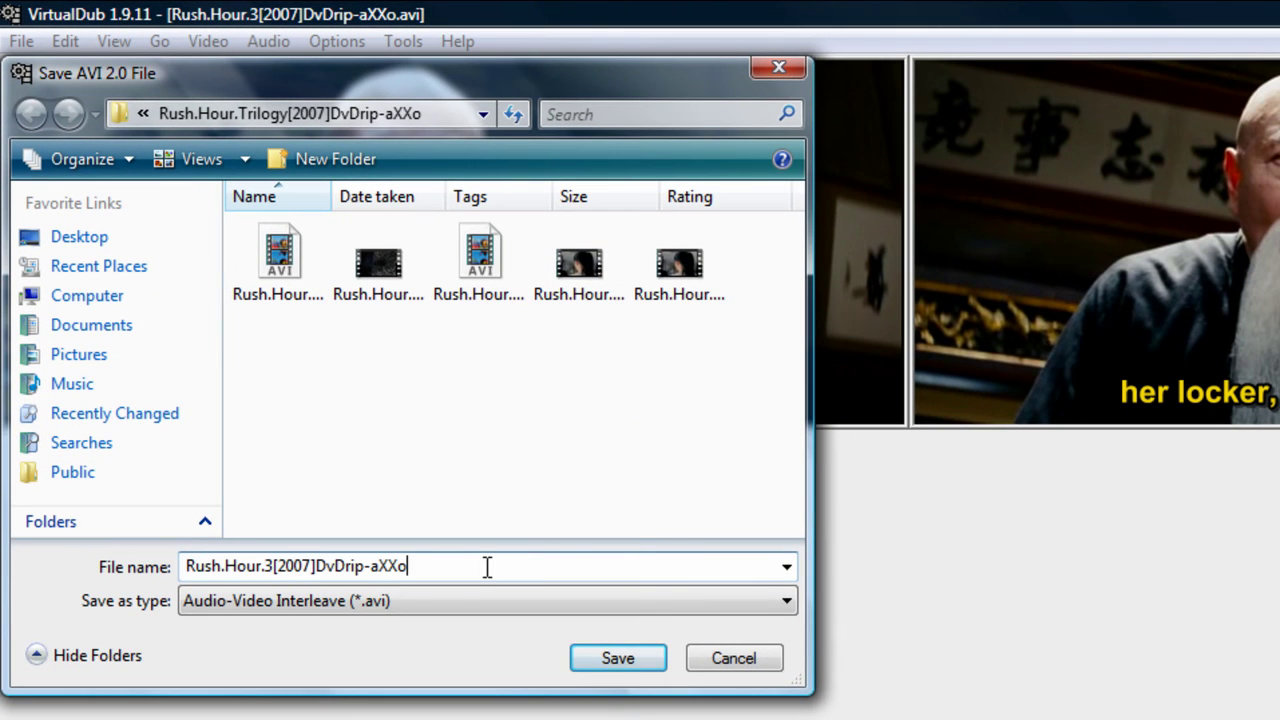
key(BackSpace)
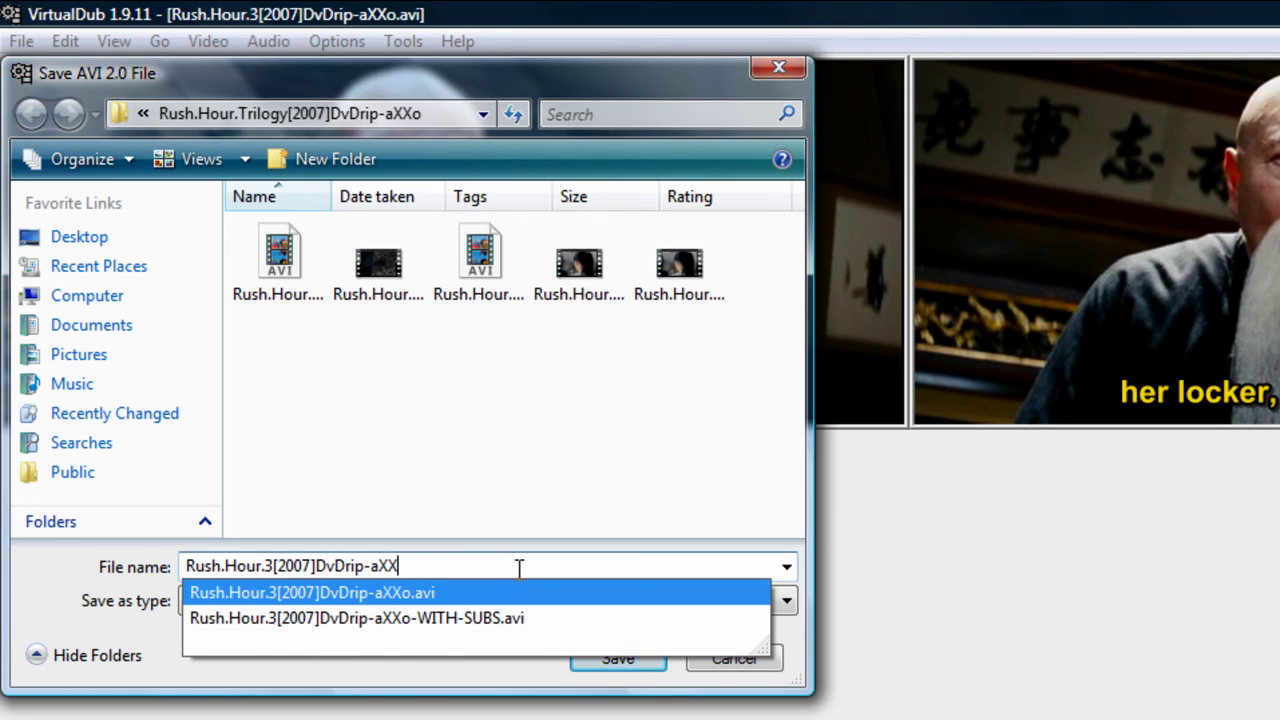
click(543, 500)
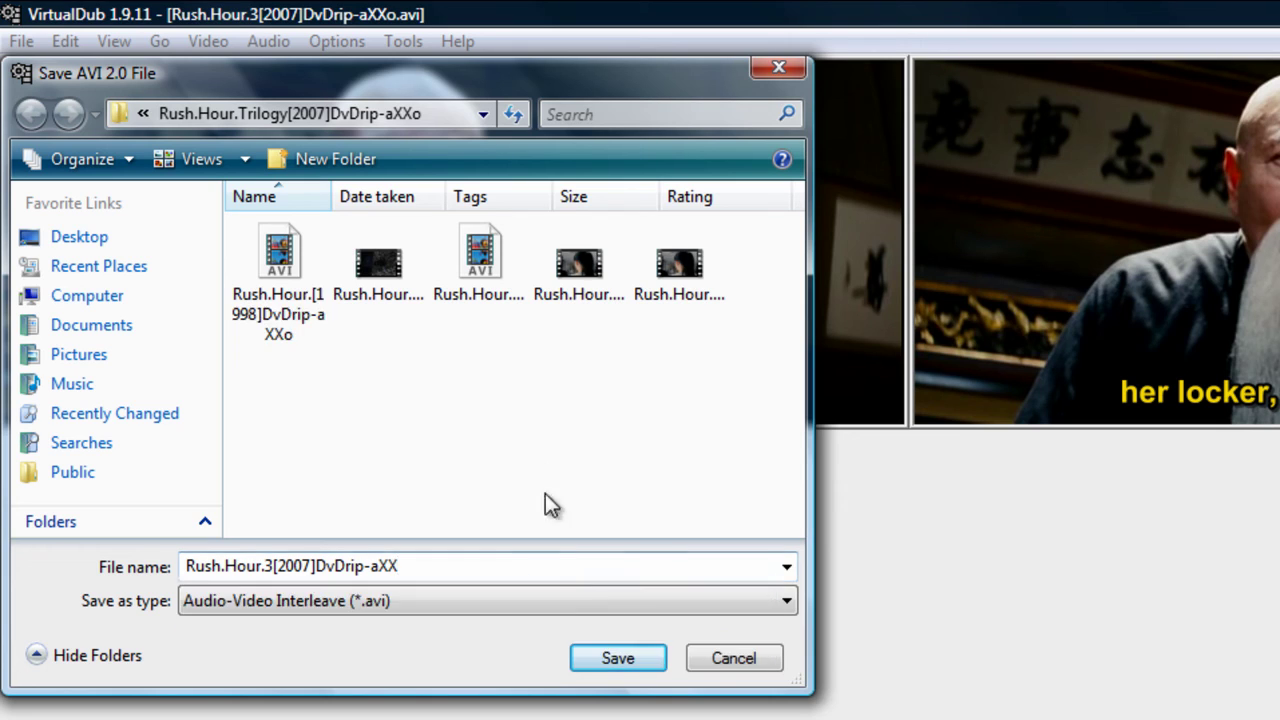
click(751, 654)
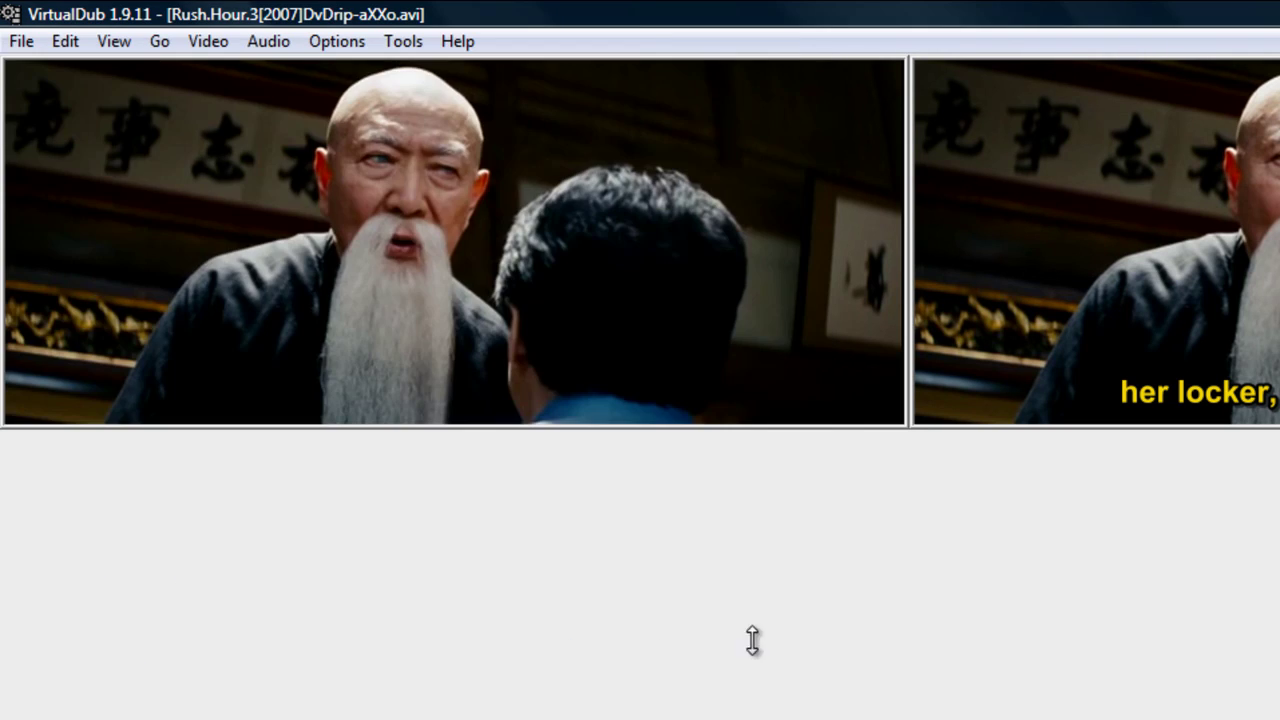